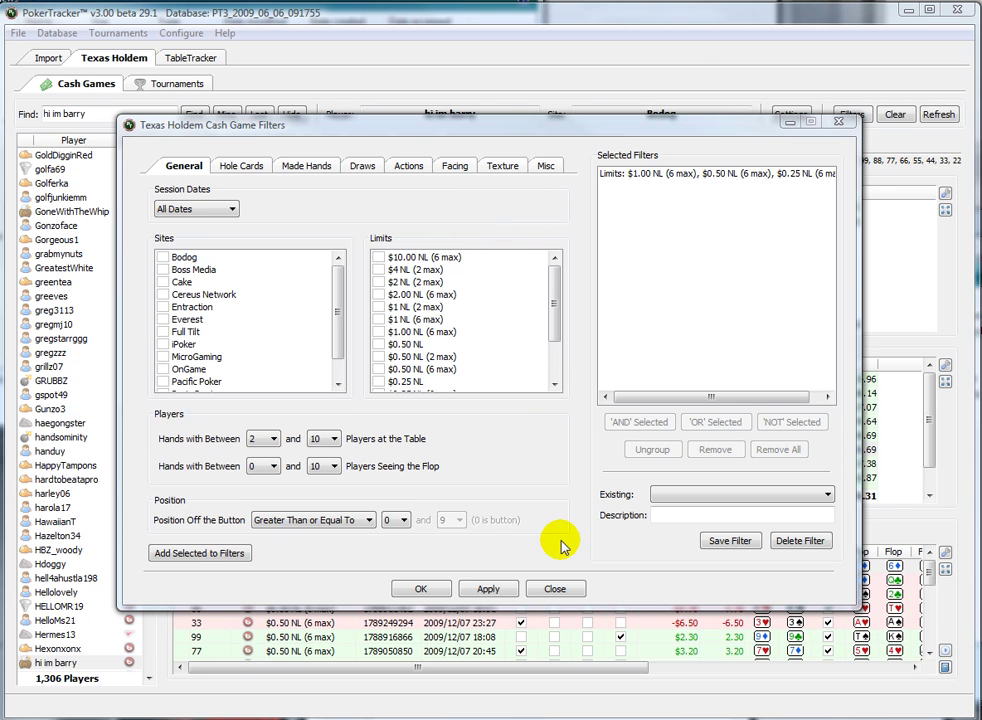
# Apply a Hole Cards filter covering every pocket pair, AA through 22
pyautogui.click(410, 589)
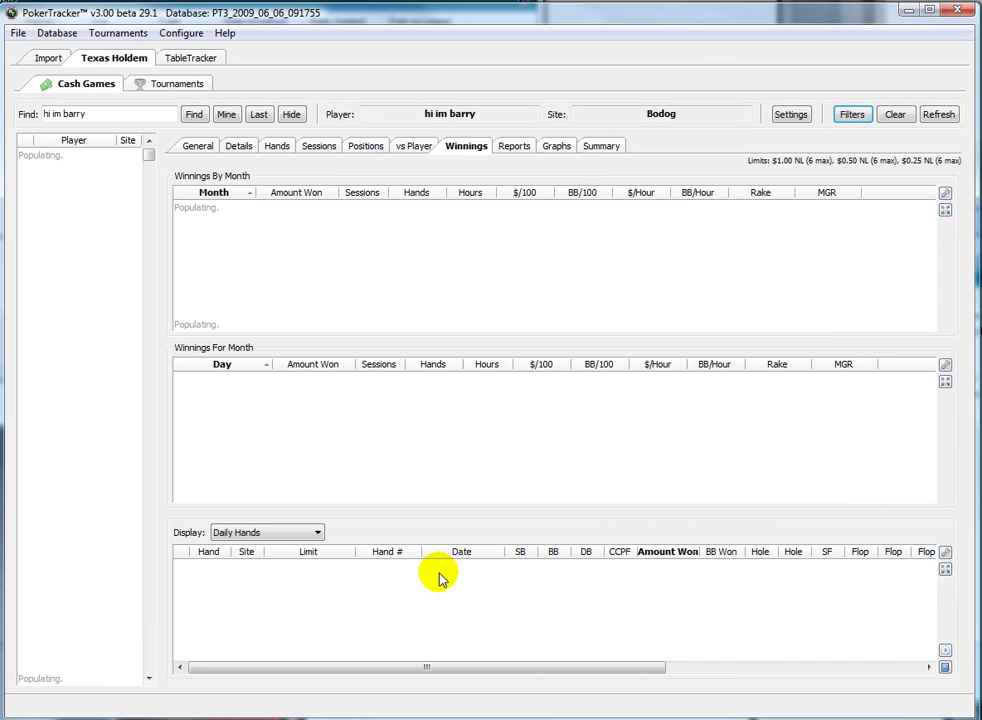
pyautogui.click(851, 115)
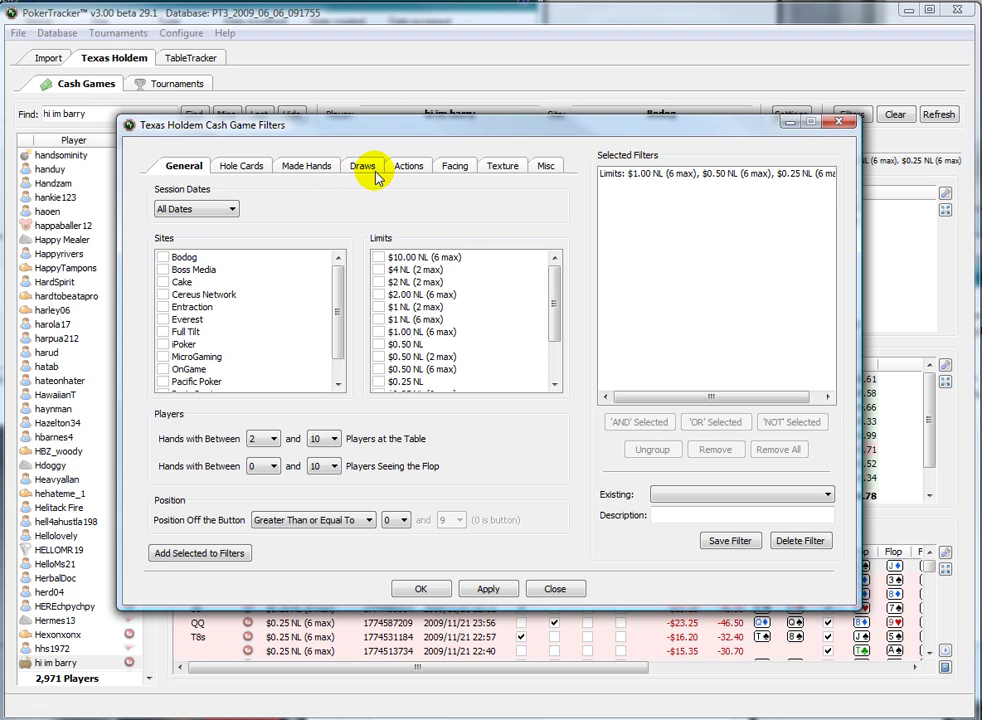
pyautogui.click(309, 168)
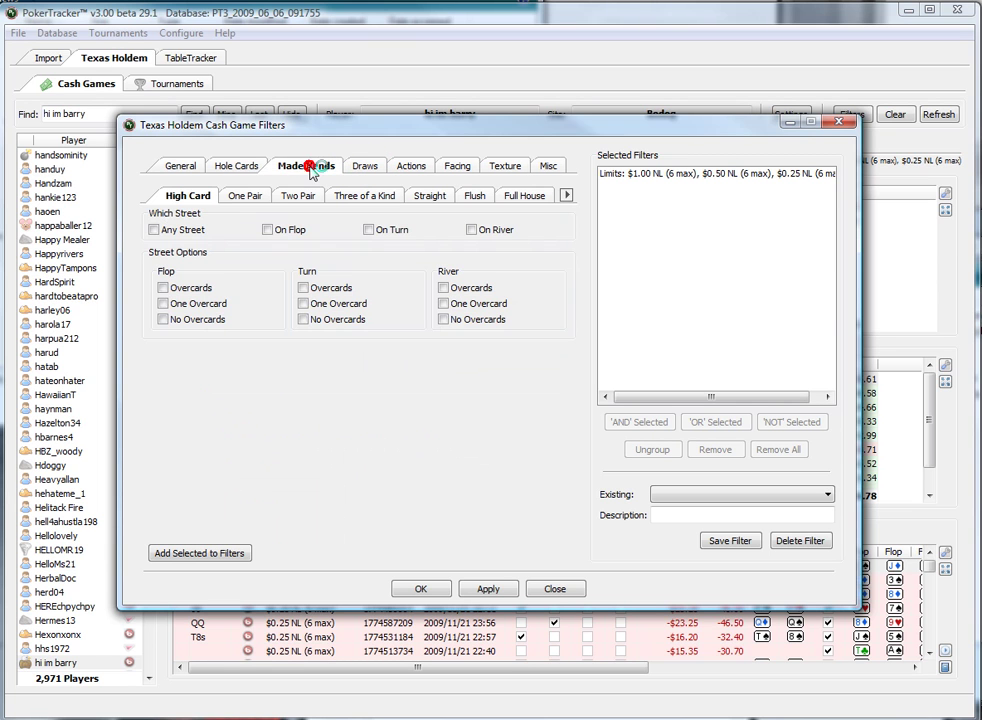
pyautogui.click(247, 168)
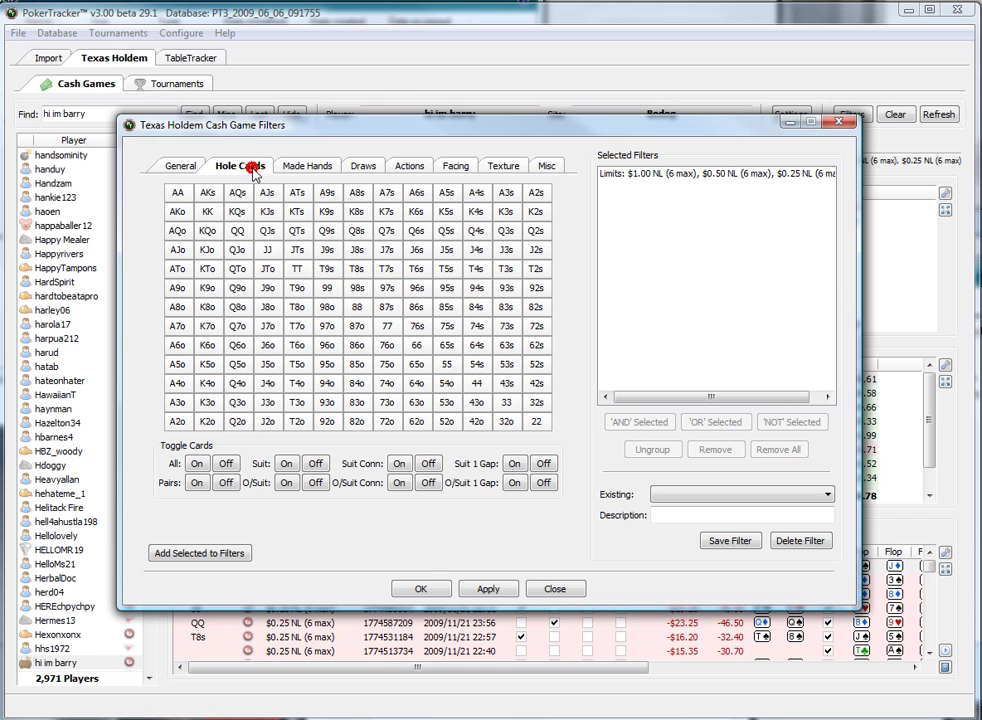
pyautogui.click(197, 484)
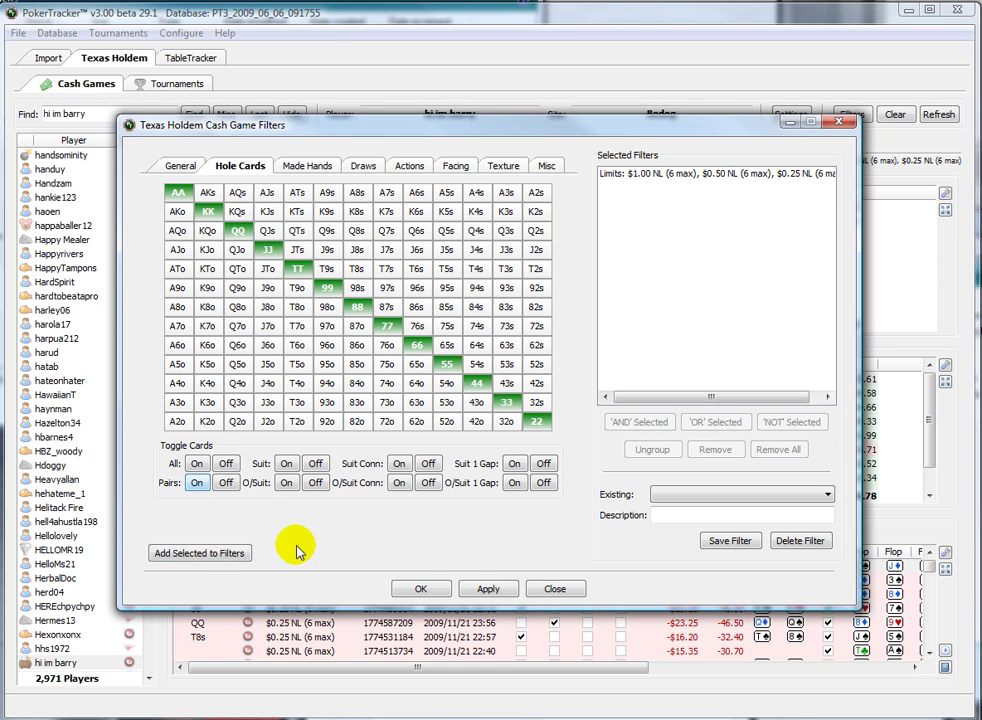
pyautogui.click(182, 553)
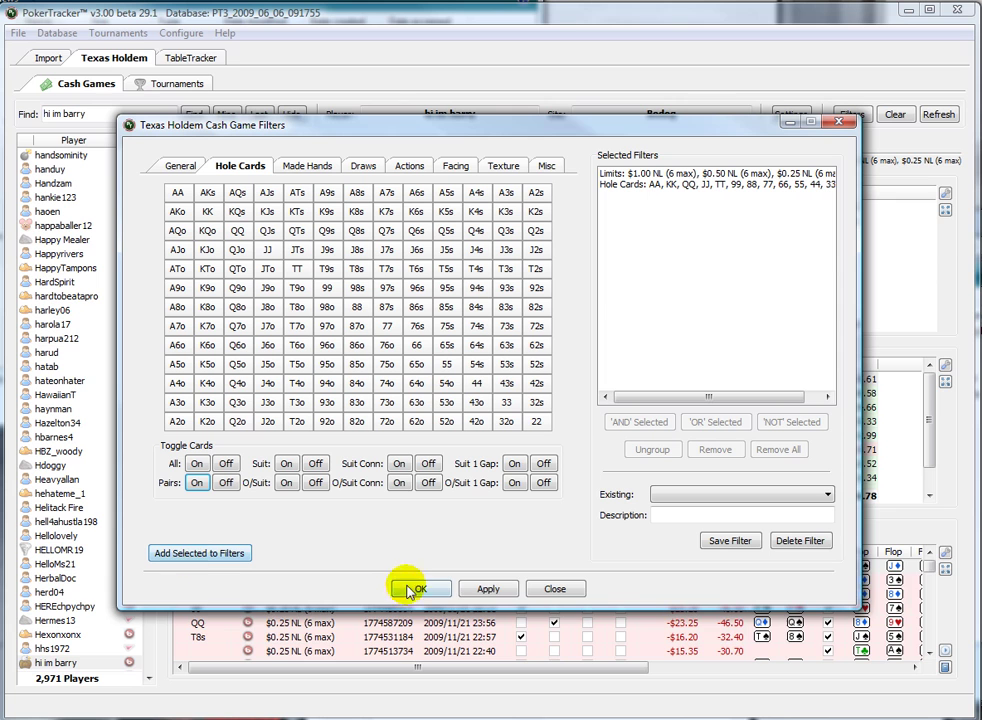
pyautogui.click(484, 588)
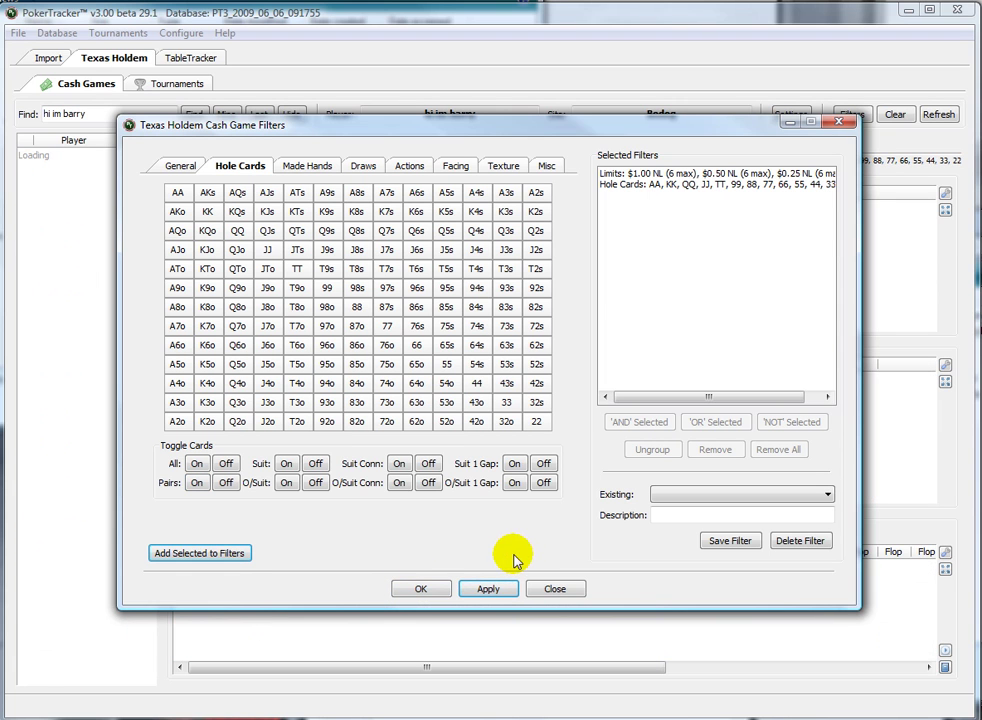
pyautogui.click(434, 594)
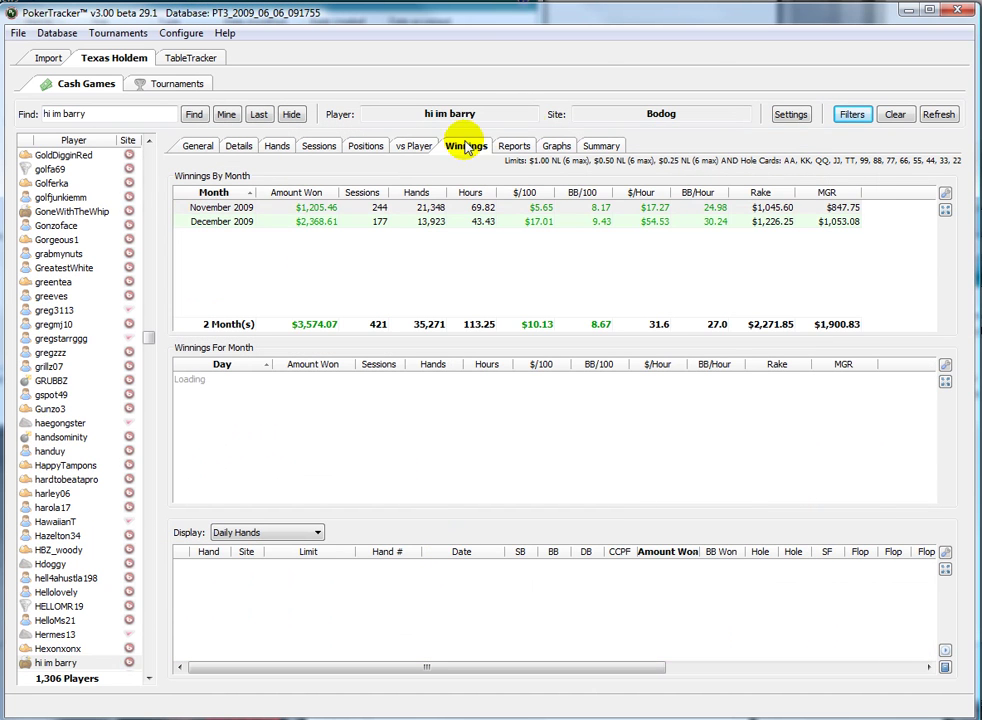
# Show the results graph as BB Won for Hands Played
pyautogui.click(556, 145)
pyautogui.moveTo(850, 560); pyautogui.dragTo(326, 352)
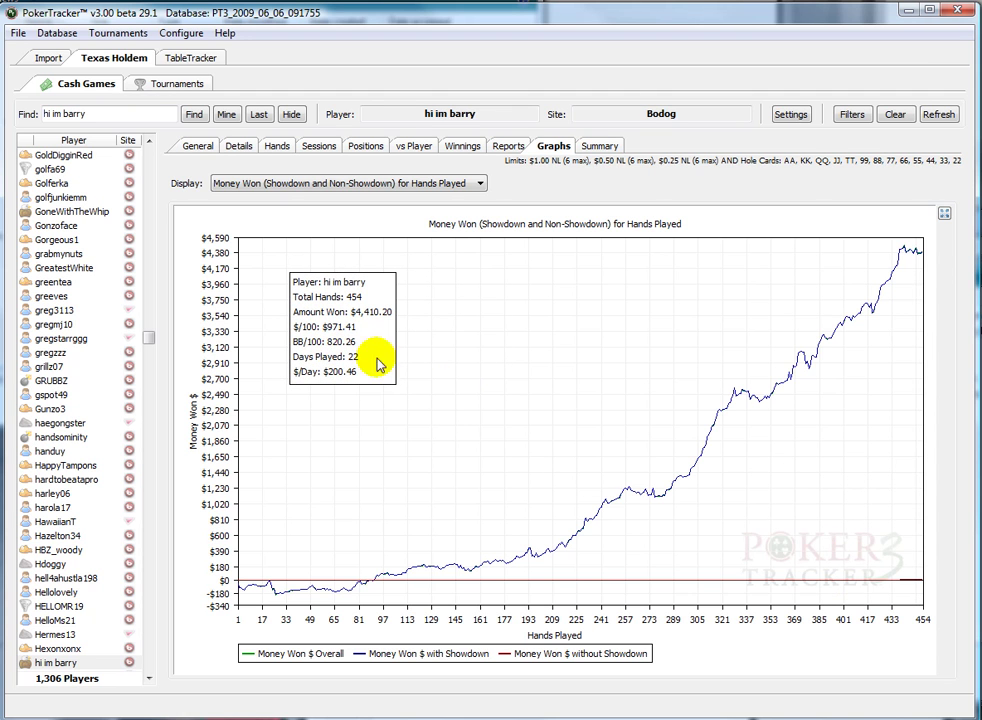
pyautogui.click(352, 186)
pyautogui.click(343, 209)
# Drag the stats box into the graph's upper left corner
pyautogui.moveTo(857, 547); pyautogui.dragTo(350, 328)
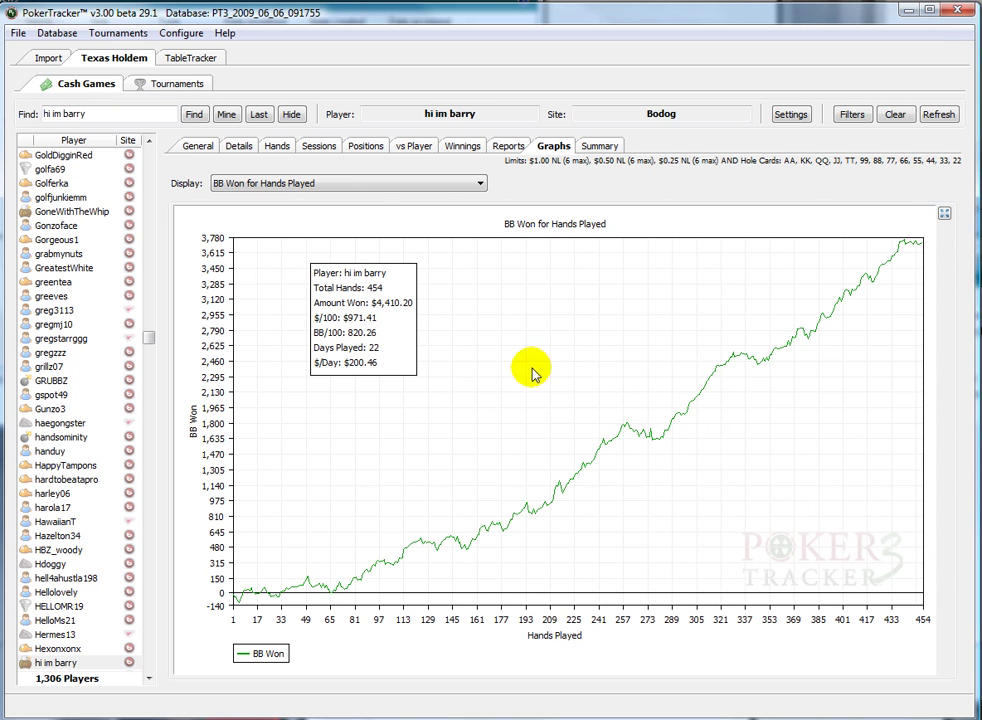
pyautogui.moveTo(375, 328); pyautogui.dragTo(362, 335)
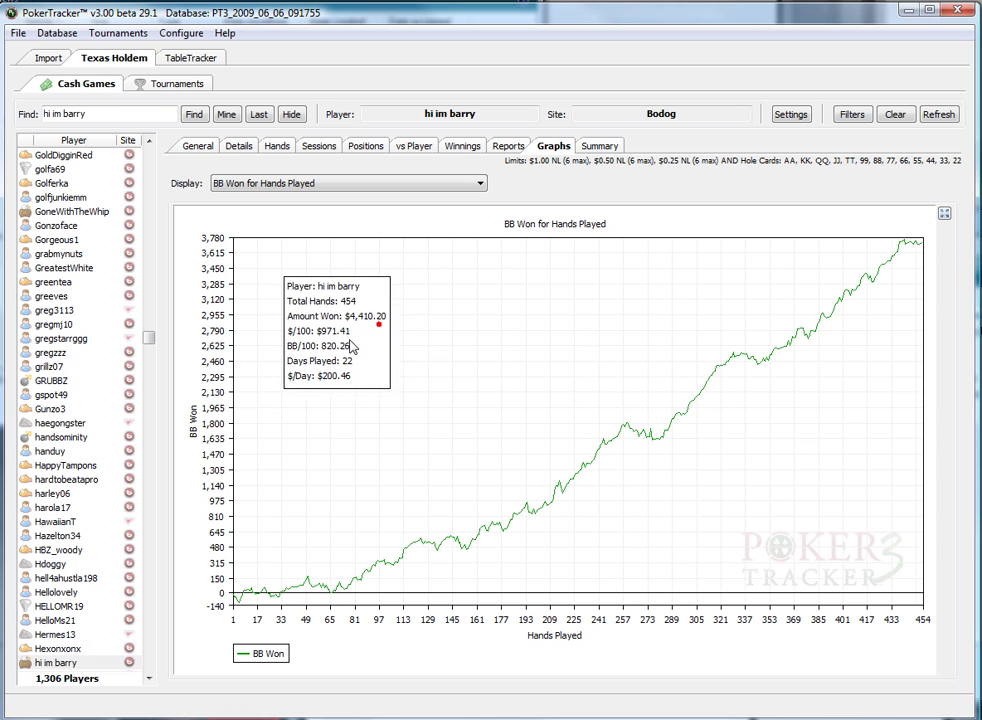
pyautogui.moveTo(401, 285); pyautogui.dragTo(375, 293)
pyautogui.click(855, 114)
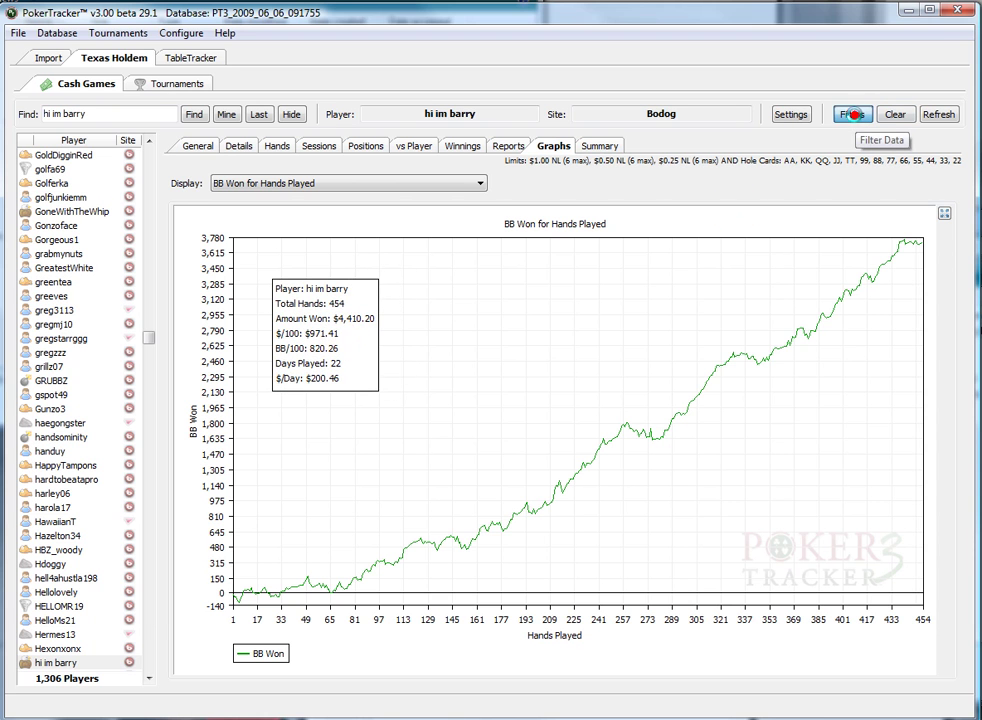
# Swap the pocket-pair filter for a suited-connectors filter (AKs to 32s) and reposition the stats box
pyautogui.click(663, 186)
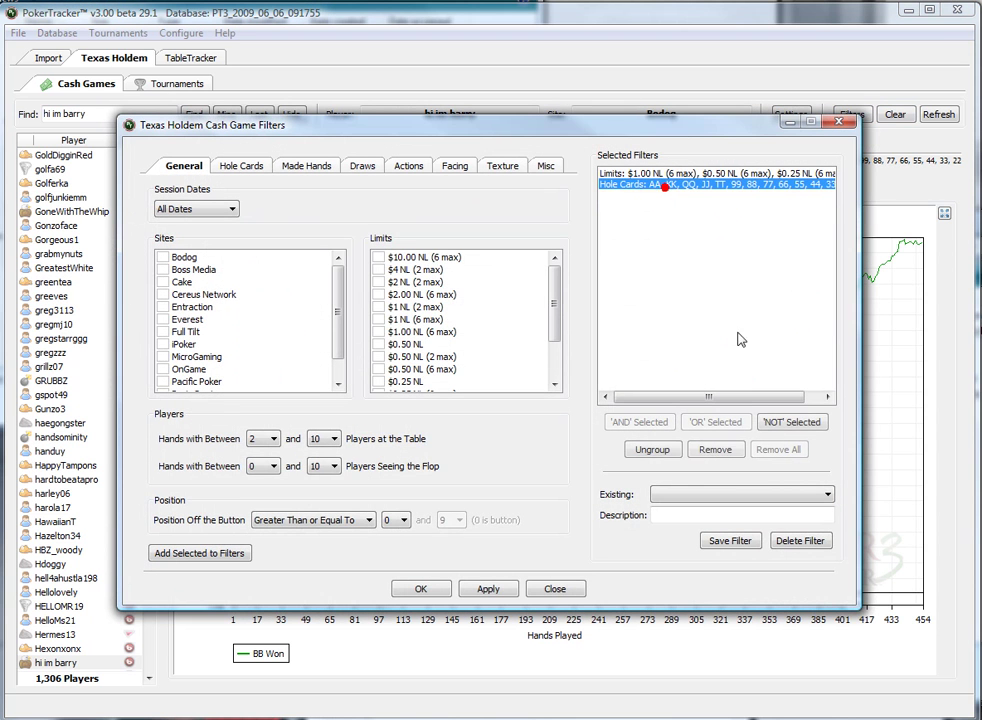
pyautogui.click(714, 451)
pyautogui.click(313, 168)
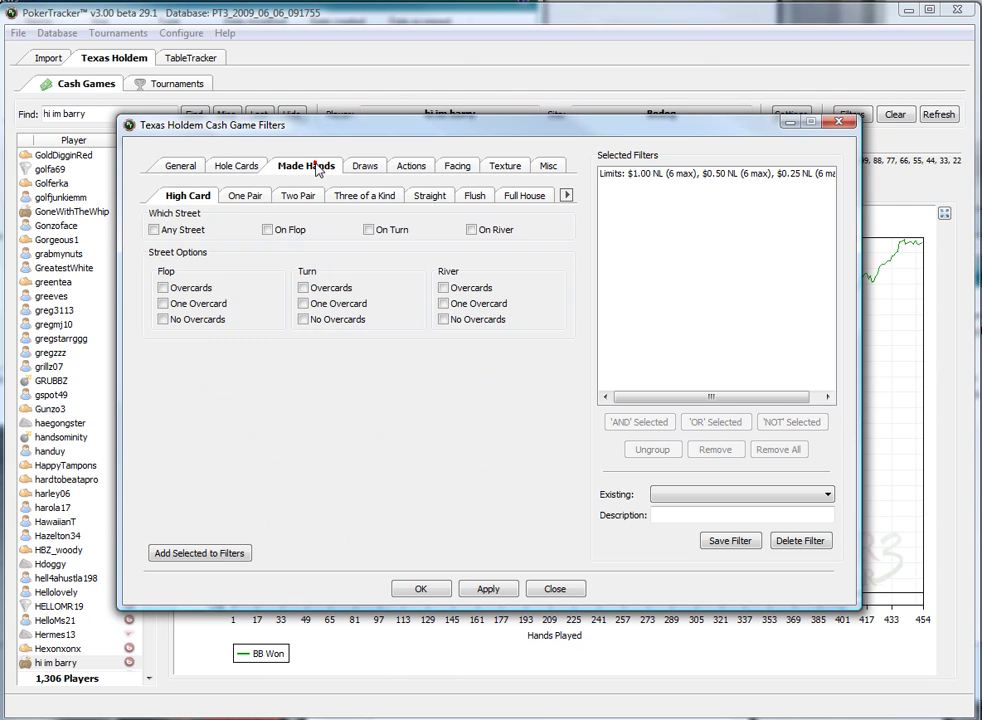
pyautogui.click(243, 166)
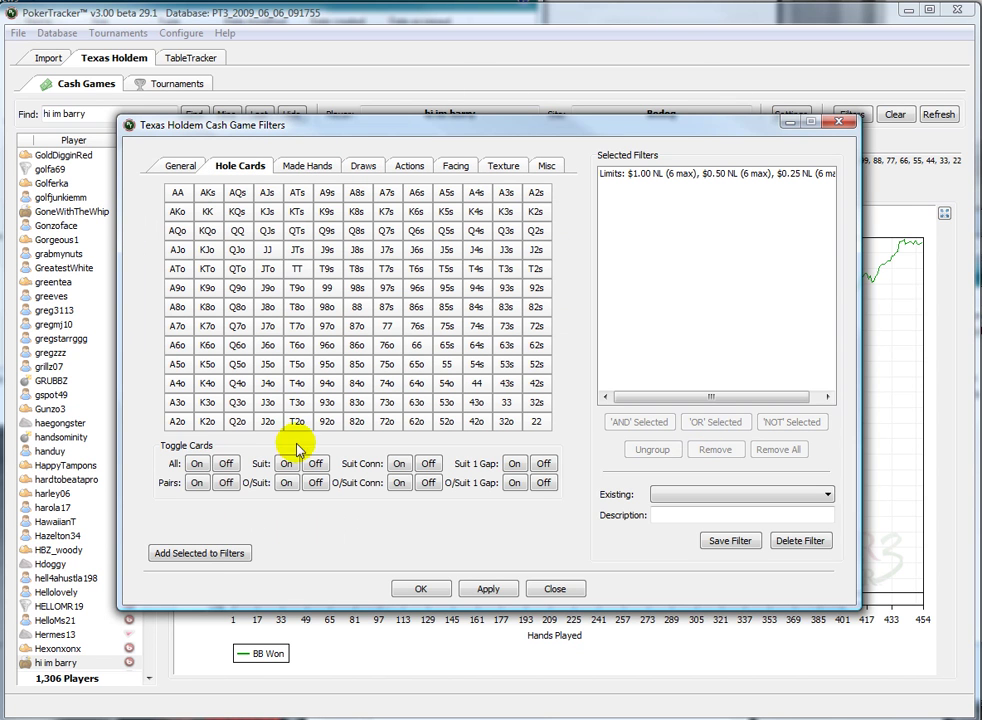
pyautogui.click(395, 465)
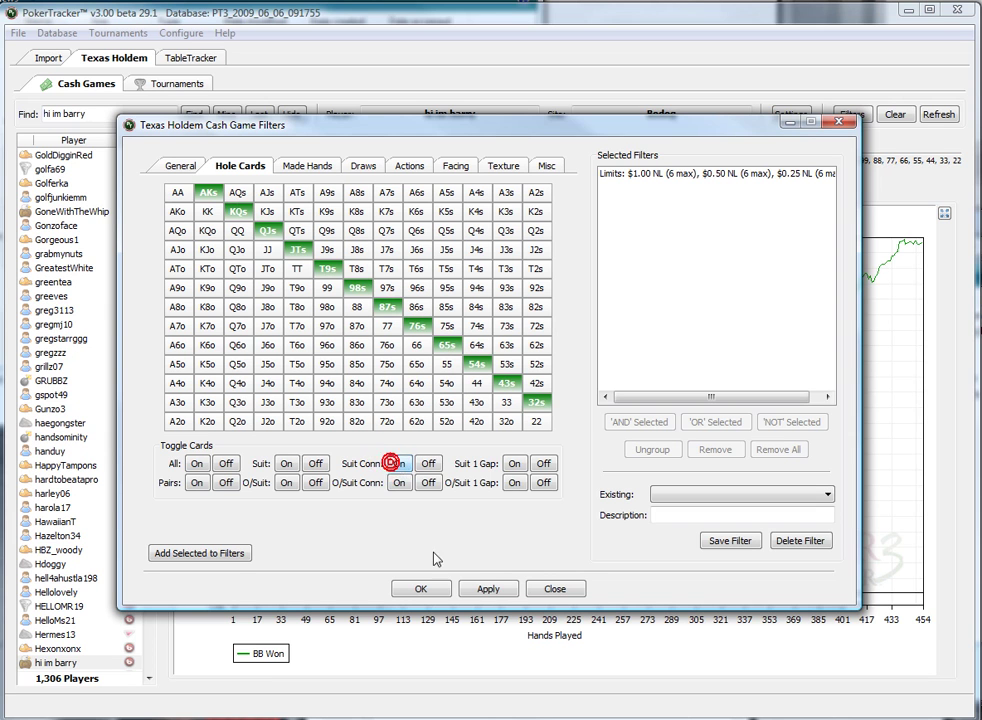
pyautogui.click(488, 590)
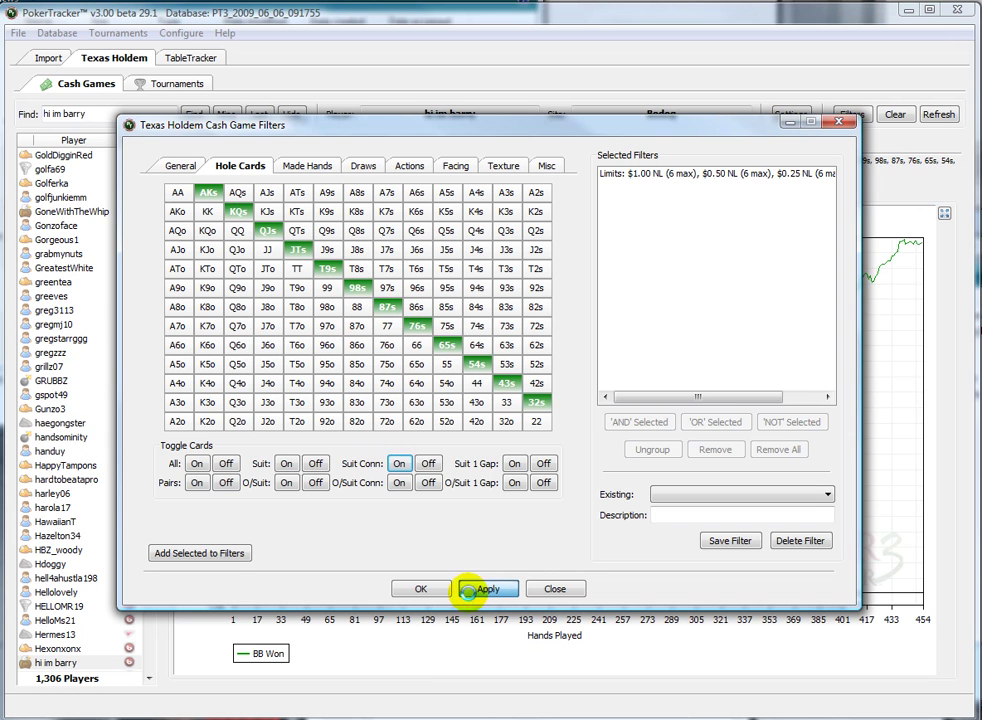
pyautogui.click(430, 589)
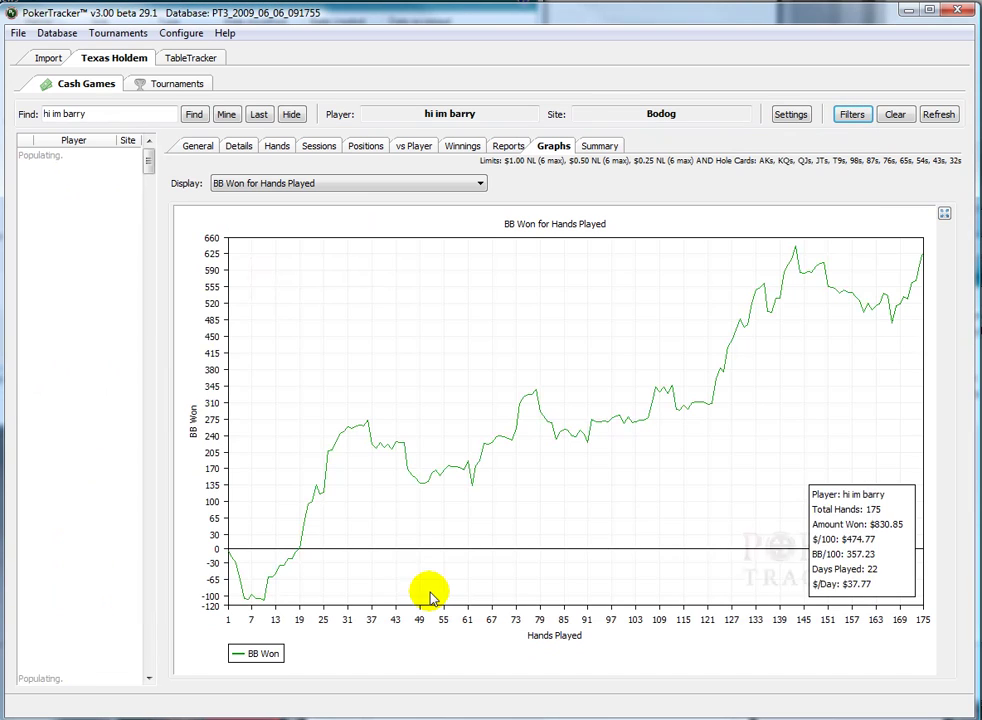
pyautogui.moveTo(833, 540); pyautogui.dragTo(293, 316)
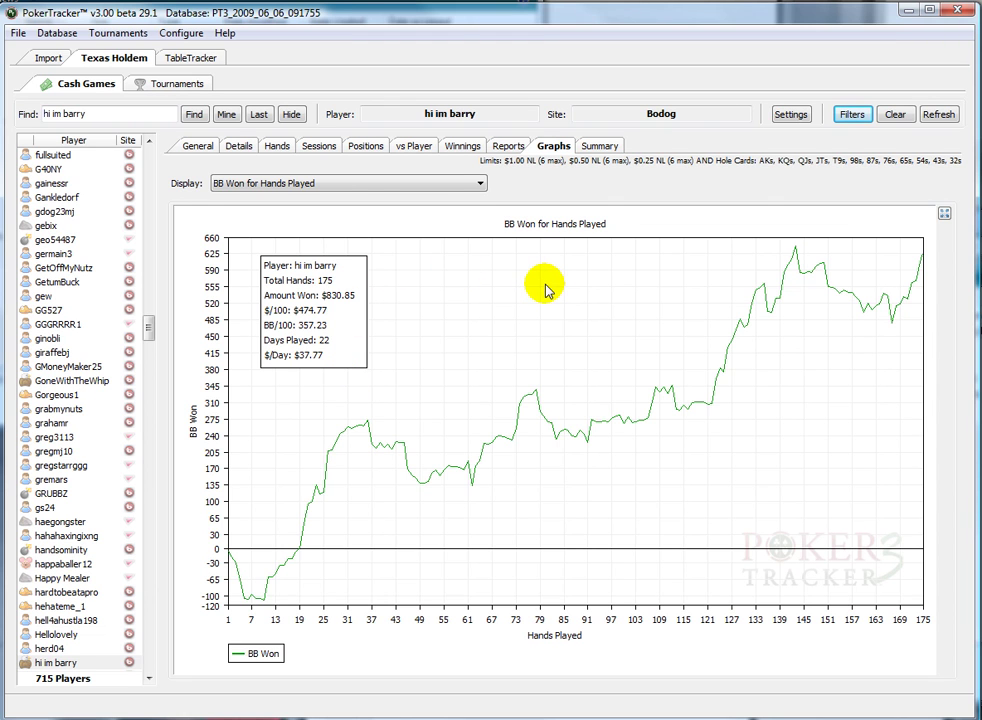
# In the Winnings tables, list the daily hands for December 6
pyautogui.click(463, 148)
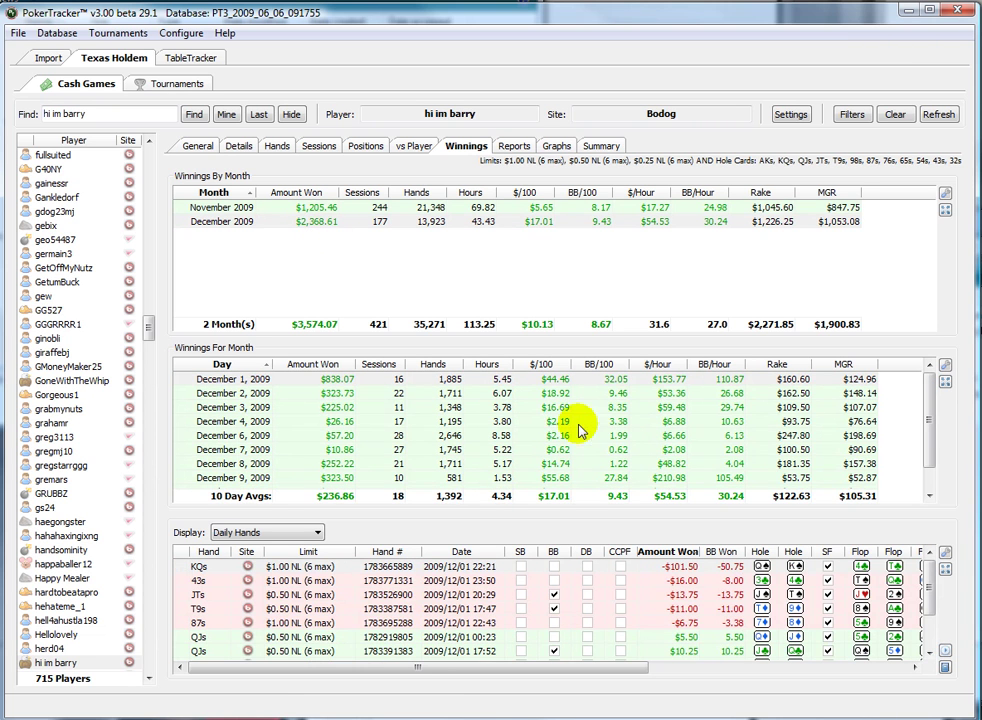
pyautogui.click(323, 479)
pyautogui.click(332, 464)
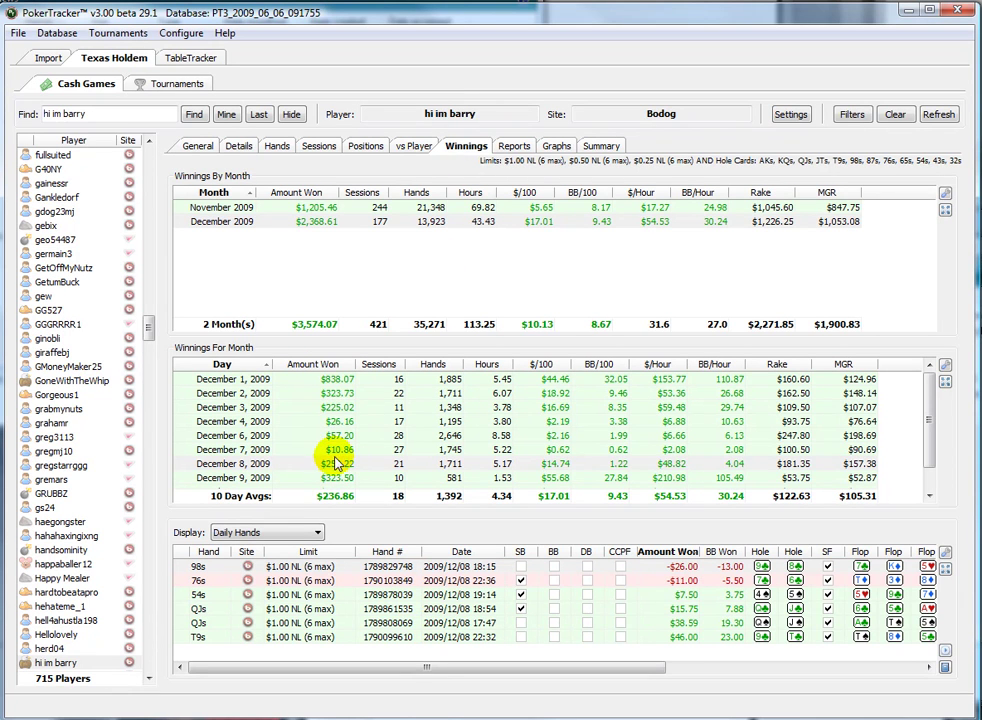
pyautogui.click(317, 532)
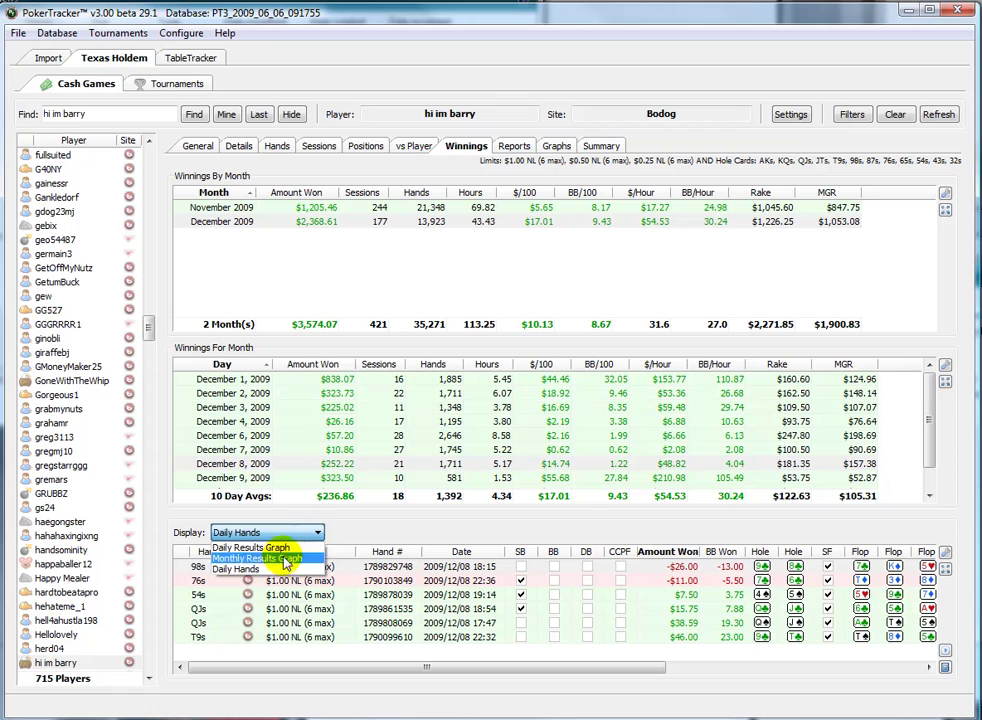
pyautogui.click(285, 568)
pyautogui.click(342, 478)
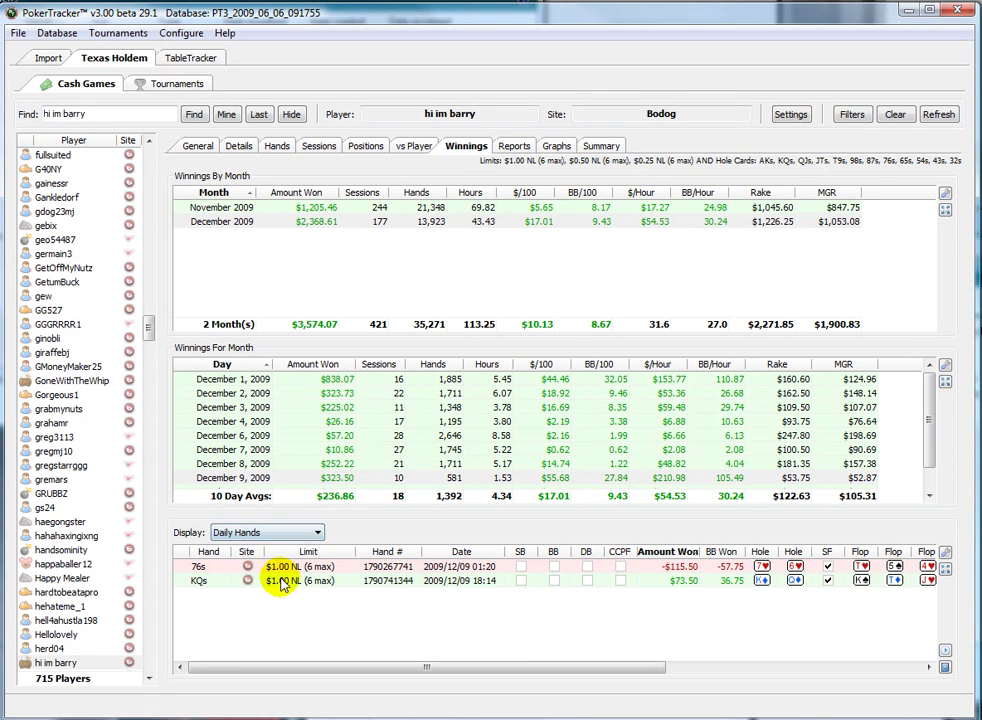
pyautogui.click(340, 440)
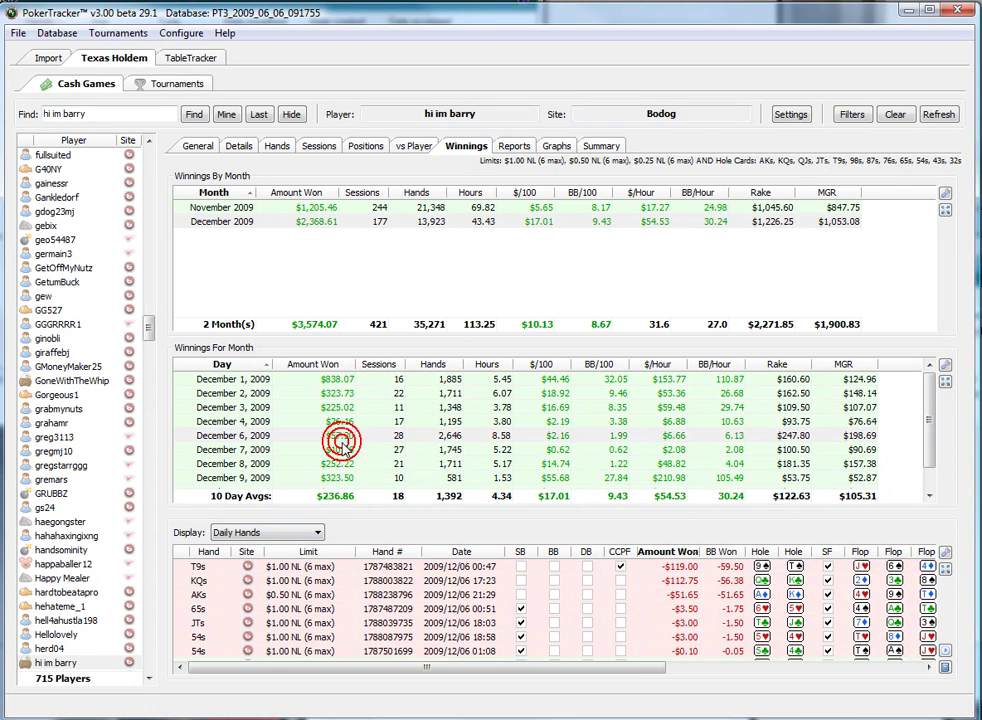
pyautogui.scroll(-2, 720, 625)
pyautogui.scroll(-2, 938, 600)
pyautogui.scroll(2, 938, 615)
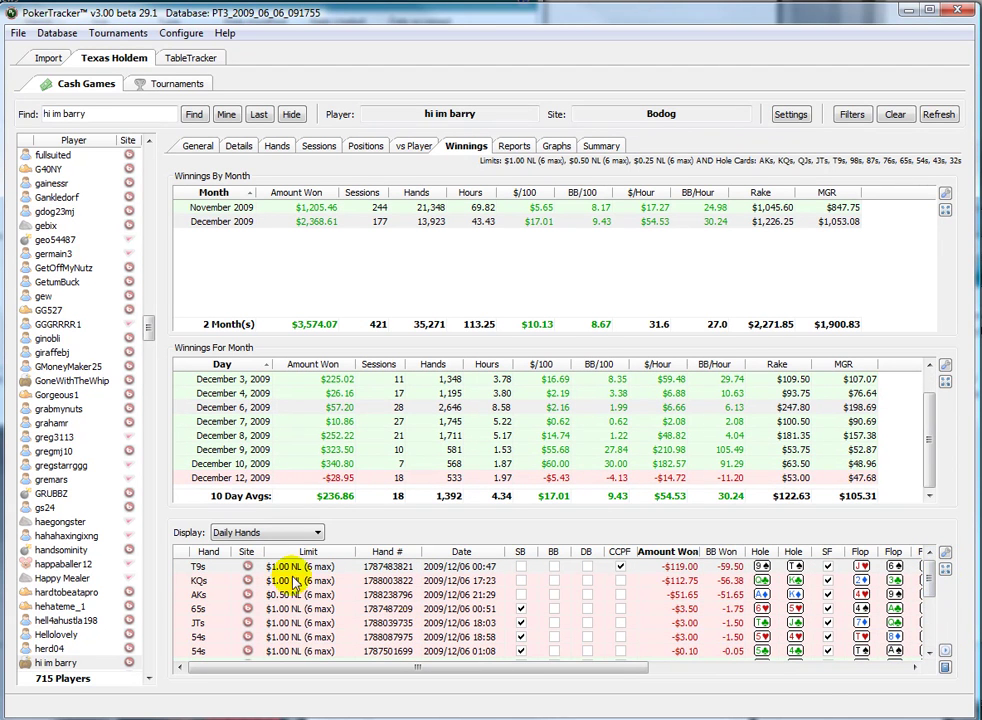
pyautogui.click(948, 652)
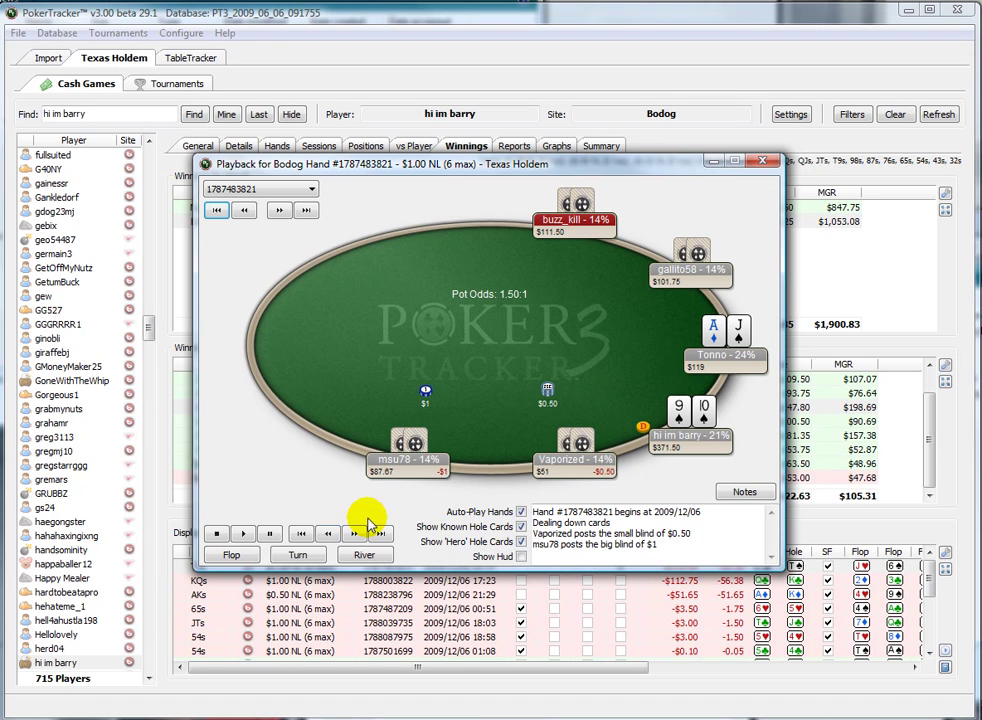
pyautogui.click(245, 534)
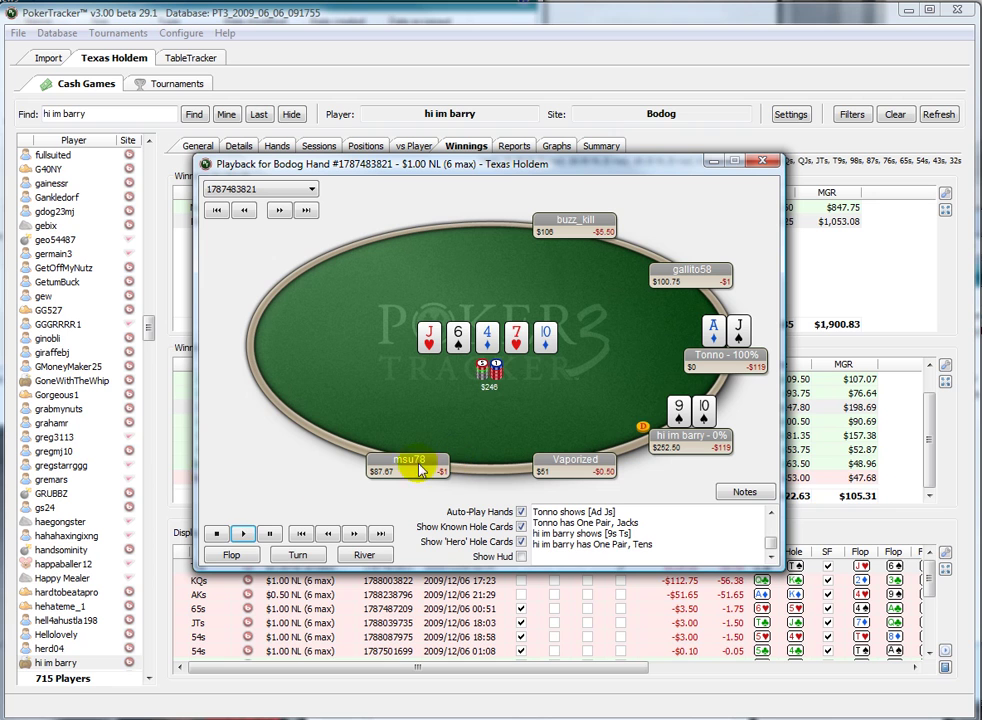
pyautogui.click(217, 535)
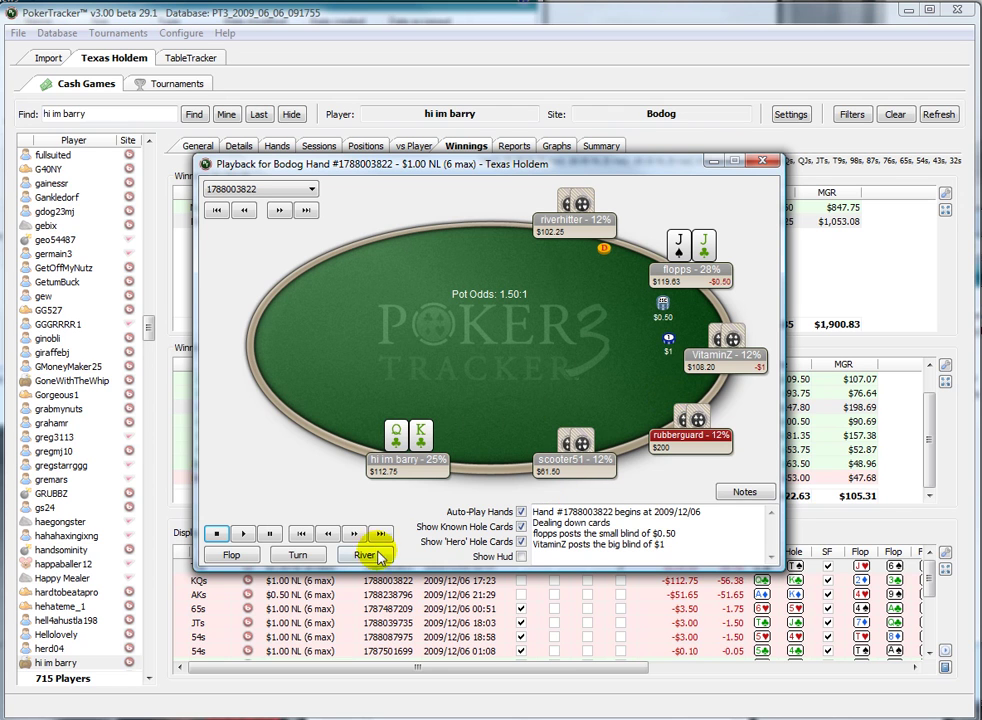
# Briefly replay the KQs hand, close the replayer, and sort hands by Amount Won descending
pyautogui.click(248, 537)
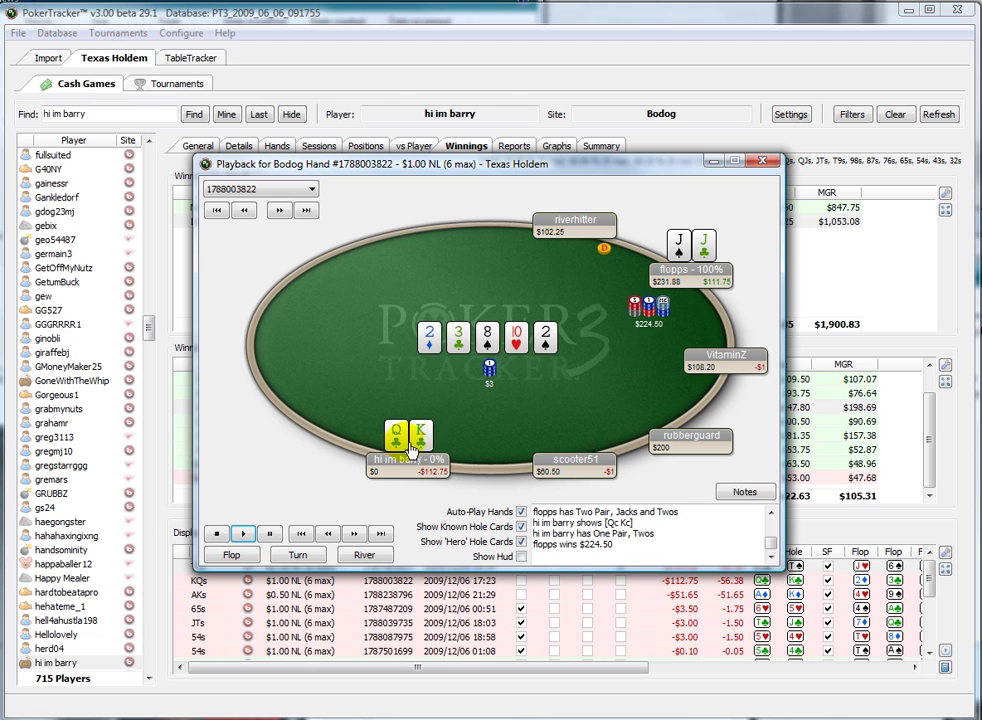
pyautogui.click(216, 534)
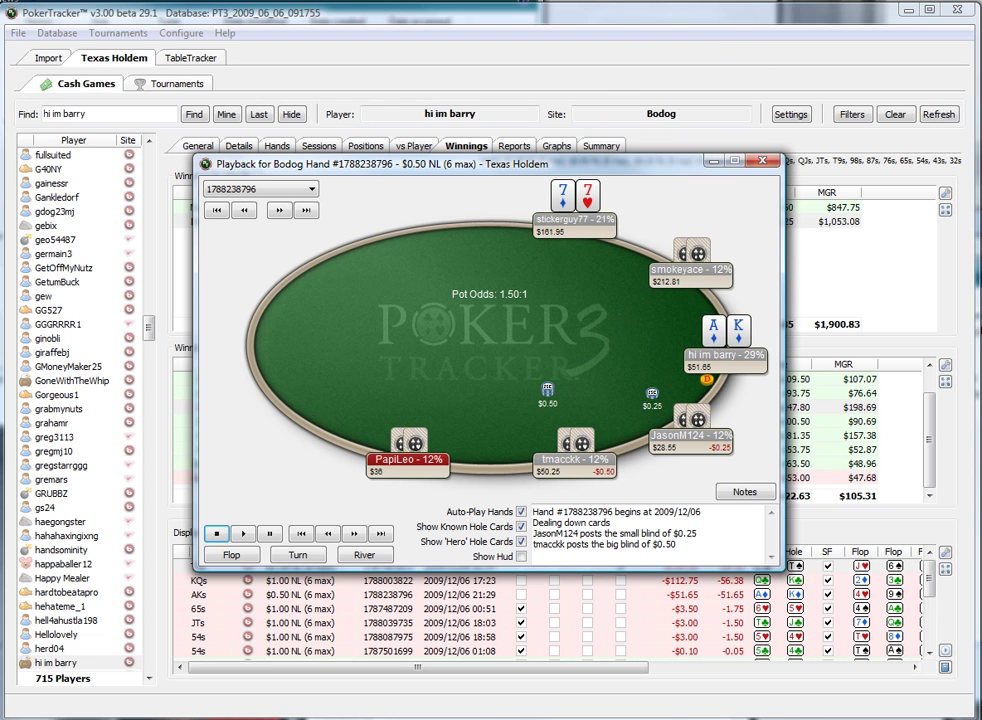
pyautogui.click(762, 163)
pyautogui.click(684, 554)
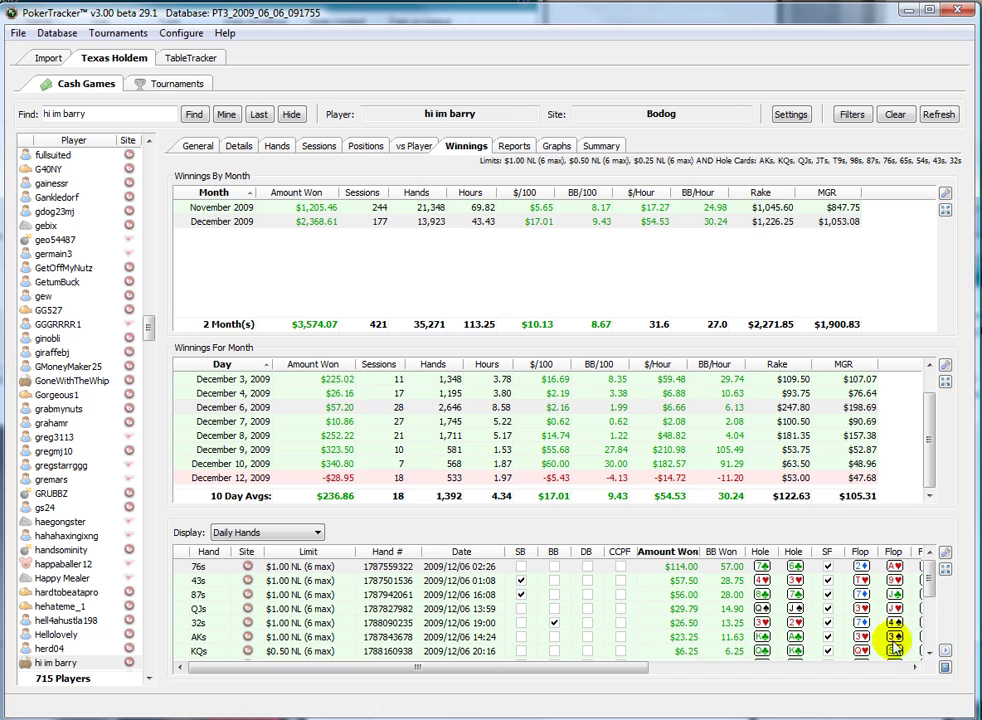
pyautogui.click(943, 649)
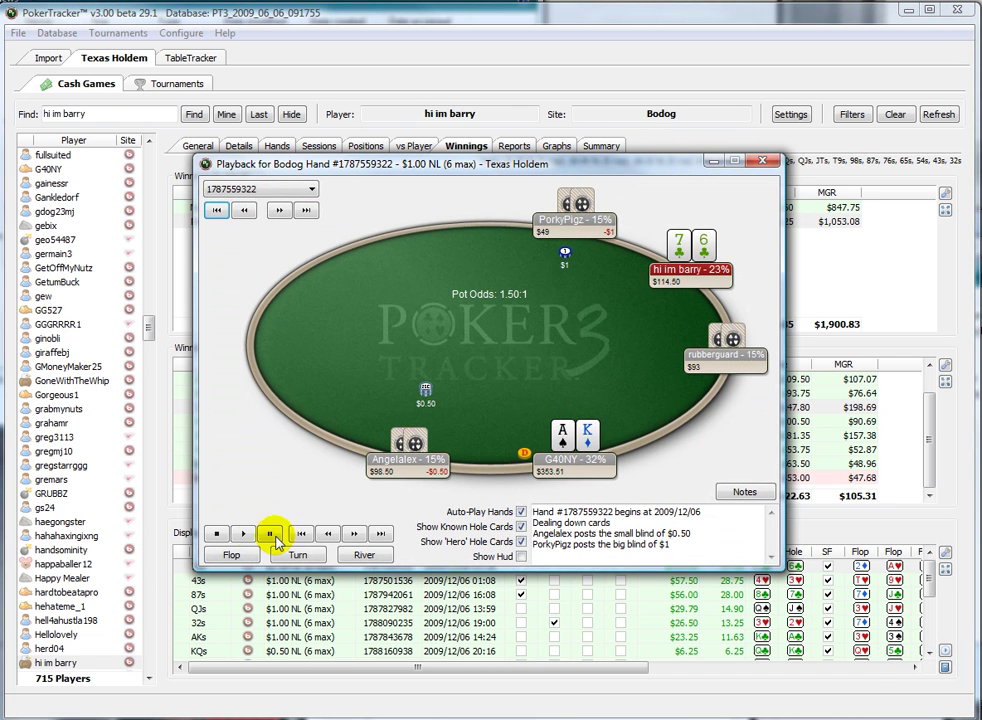
pyautogui.click(244, 535)
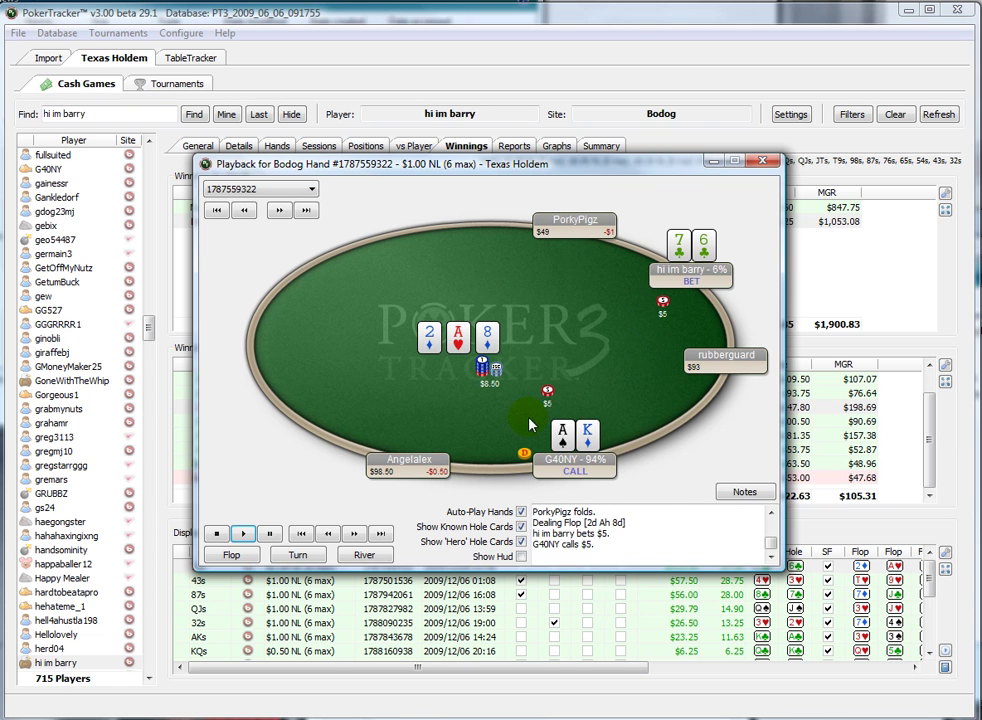
pyautogui.click(242, 533)
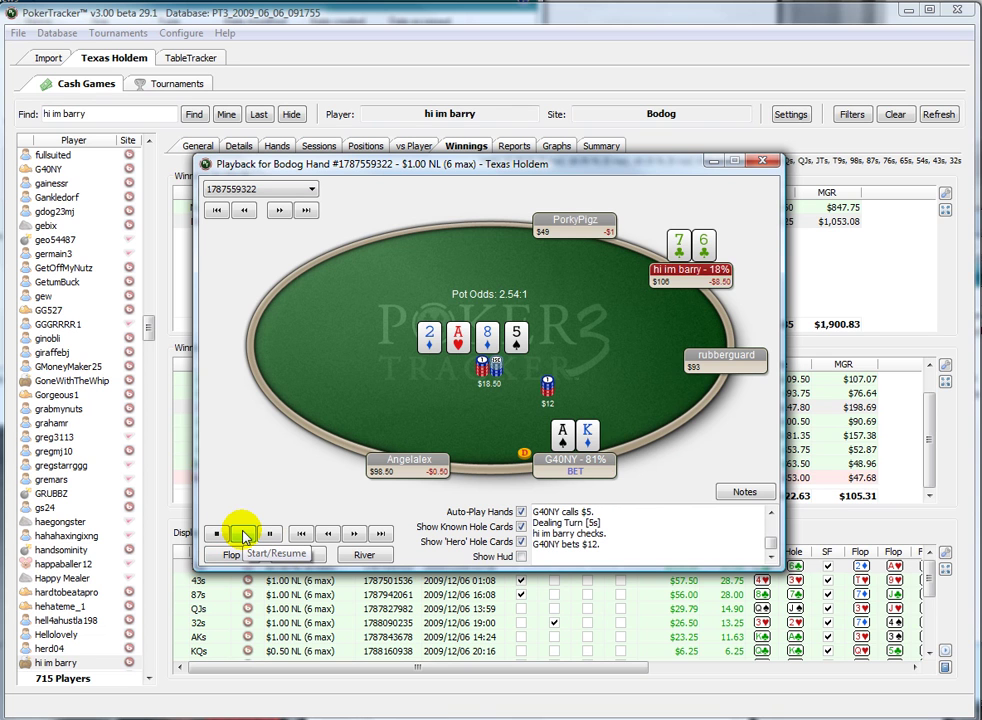
pyautogui.click(240, 533)
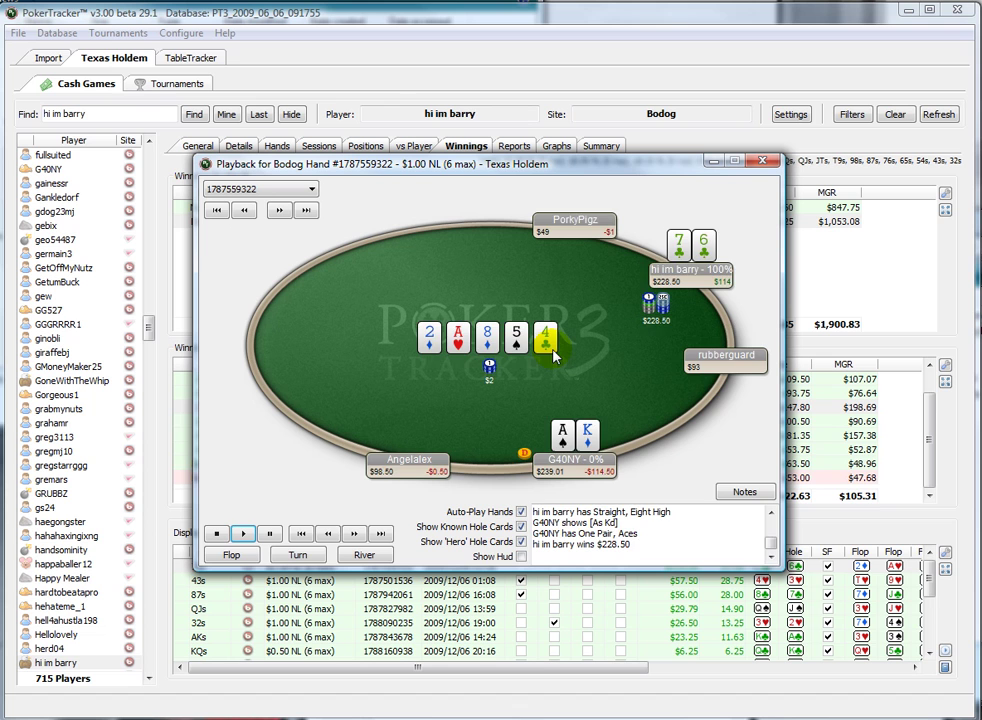
pyautogui.click(218, 536)
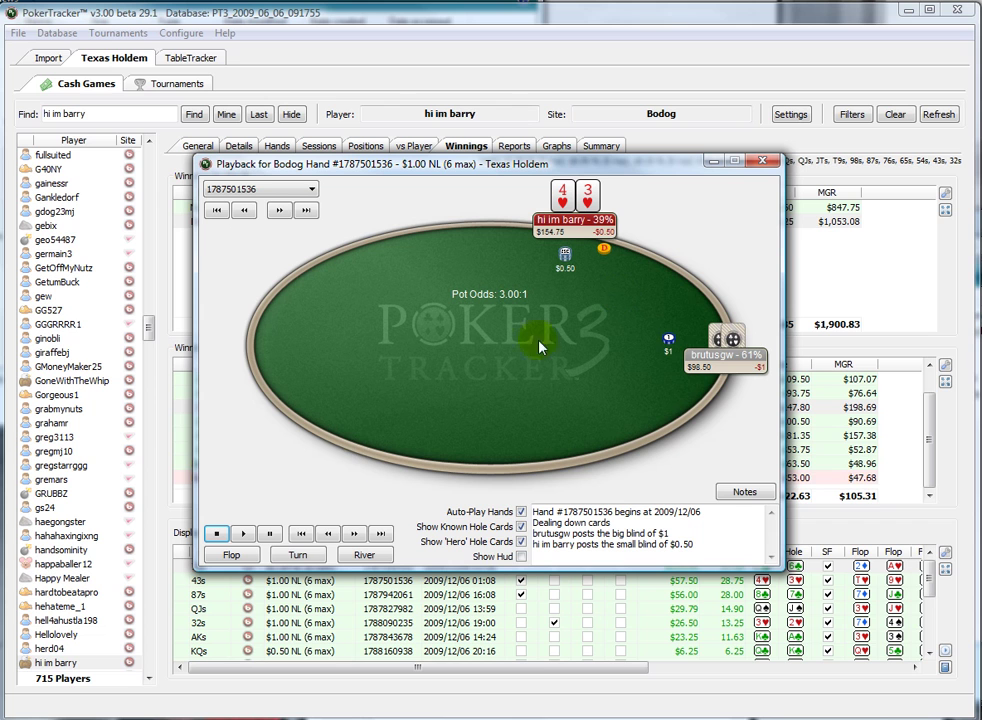
pyautogui.click(246, 210)
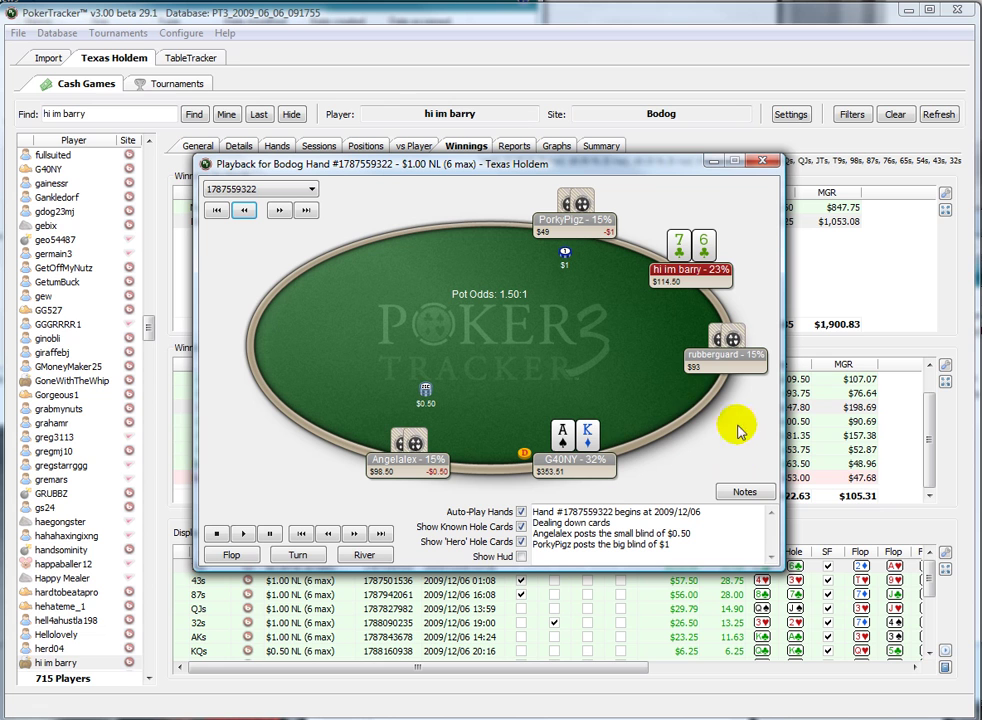
pyautogui.click(764, 164)
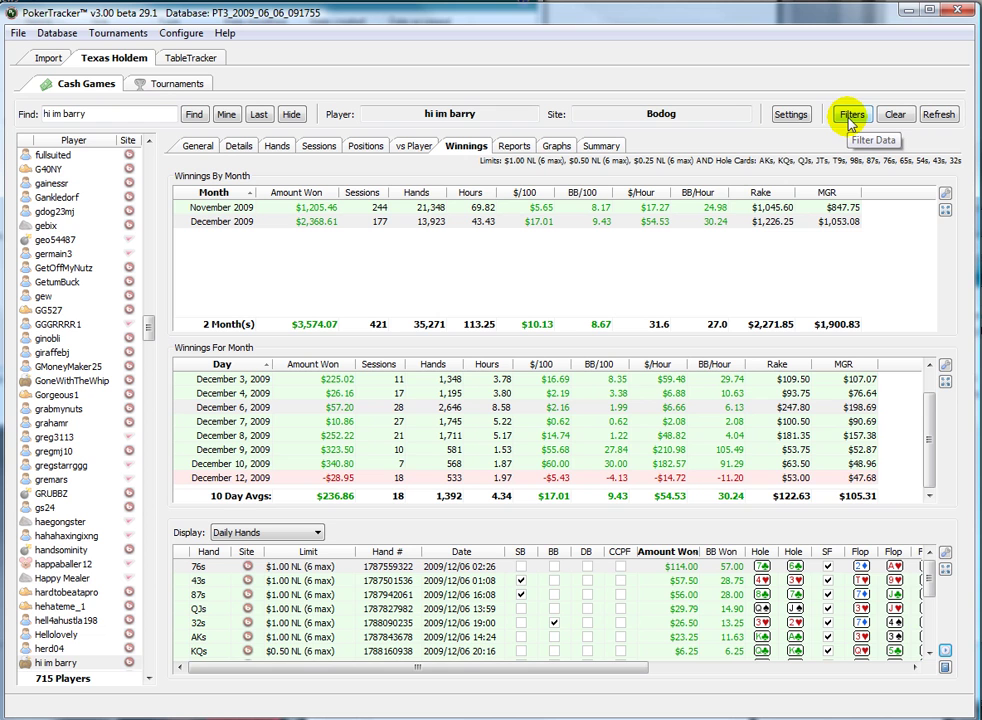
# On the Graphs tab, remove the existing Hole Cards filter
pyautogui.click(553, 147)
pyautogui.click(846, 114)
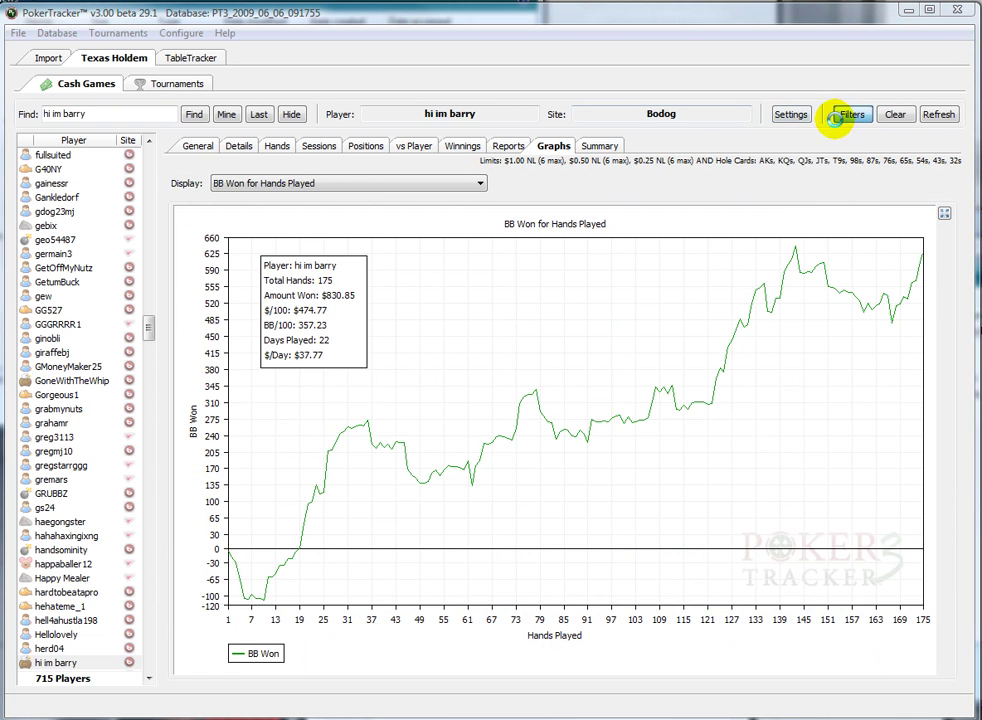
pyautogui.click(361, 167)
pyautogui.click(283, 169)
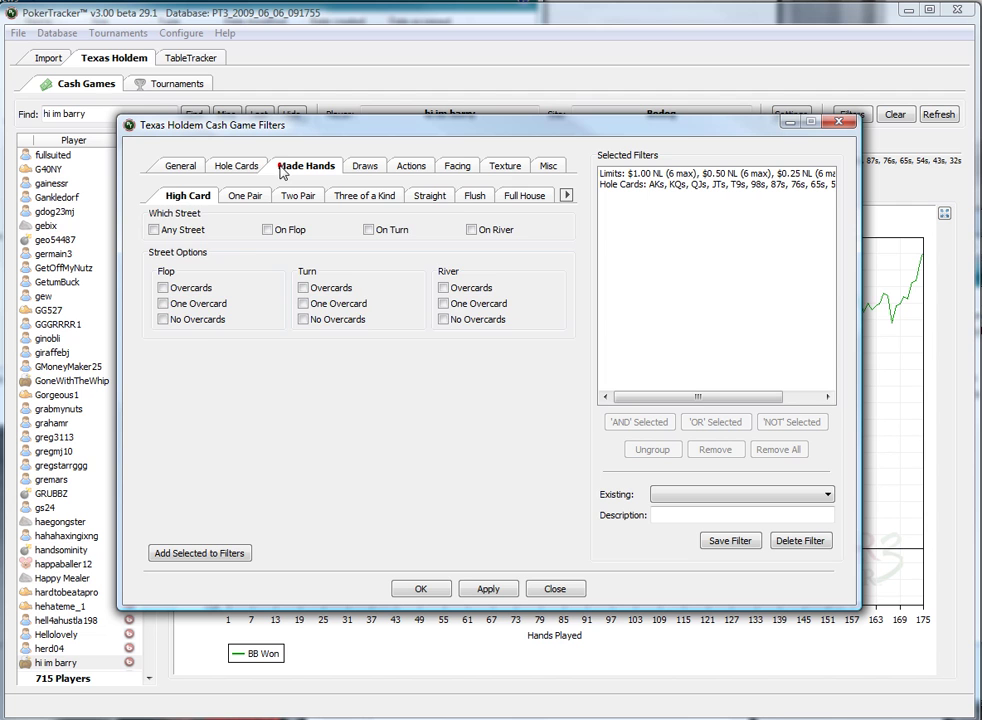
pyautogui.click(258, 172)
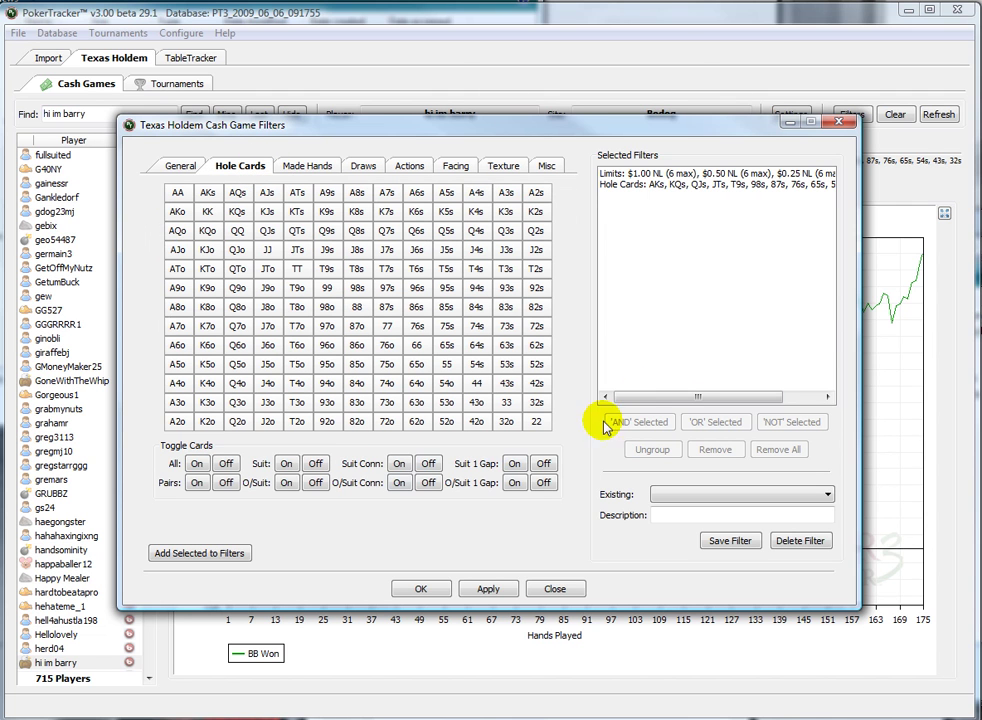
pyautogui.click(680, 184)
pyautogui.click(716, 452)
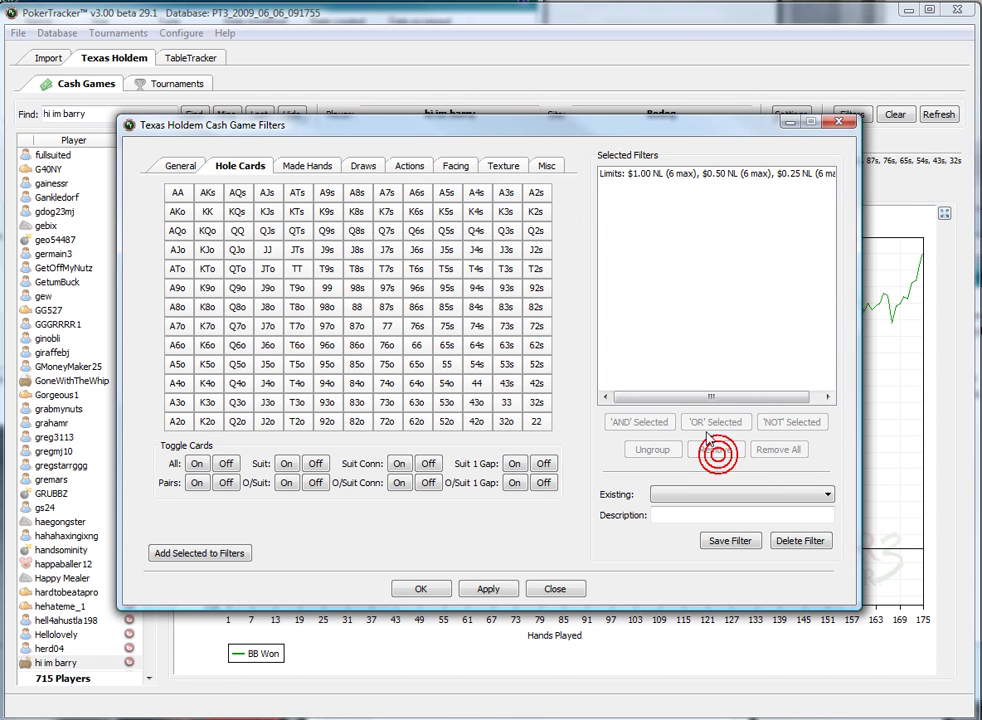
# Add a Call Any Preflop Raise action filter and redraw the BB Won chart
pyautogui.click(178, 166)
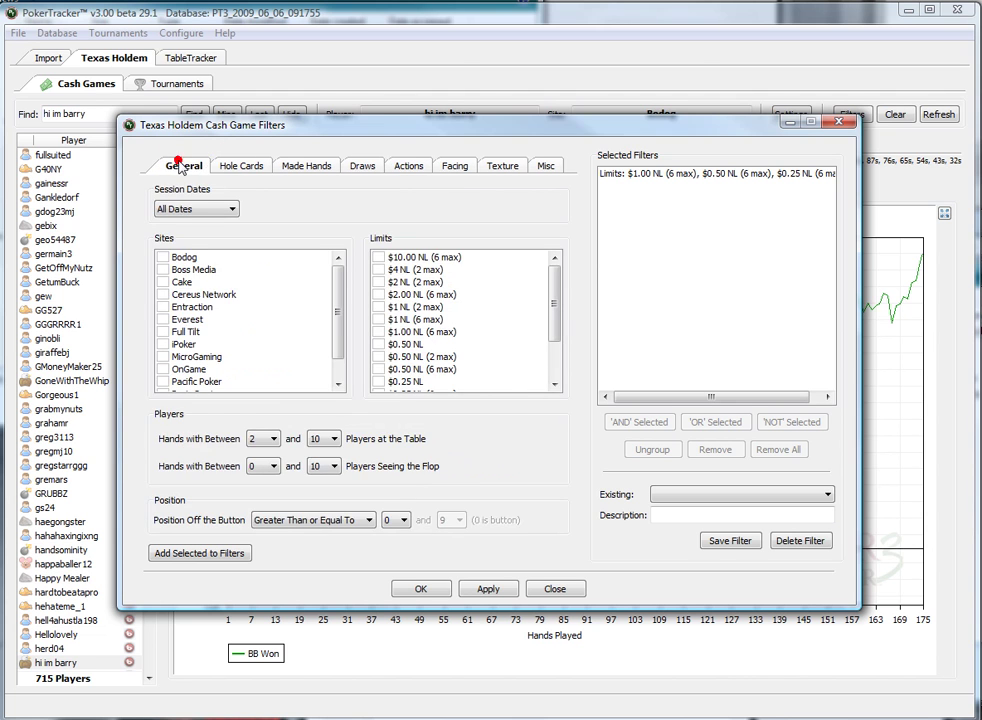
pyautogui.click(543, 168)
pyautogui.click(500, 168)
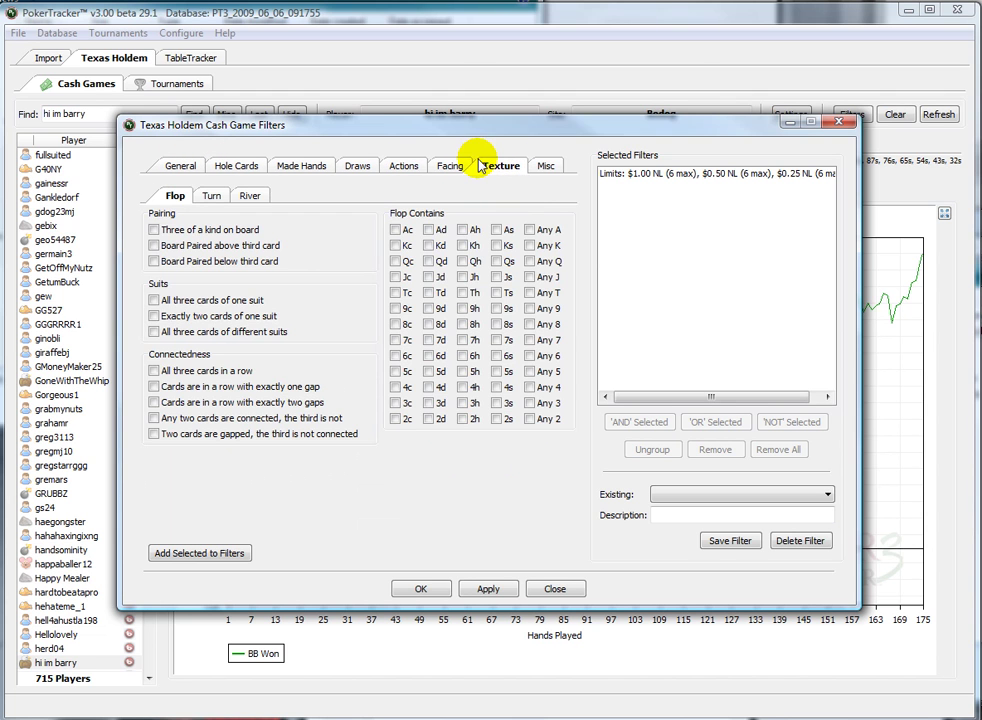
pyautogui.click(450, 166)
pyautogui.click(405, 170)
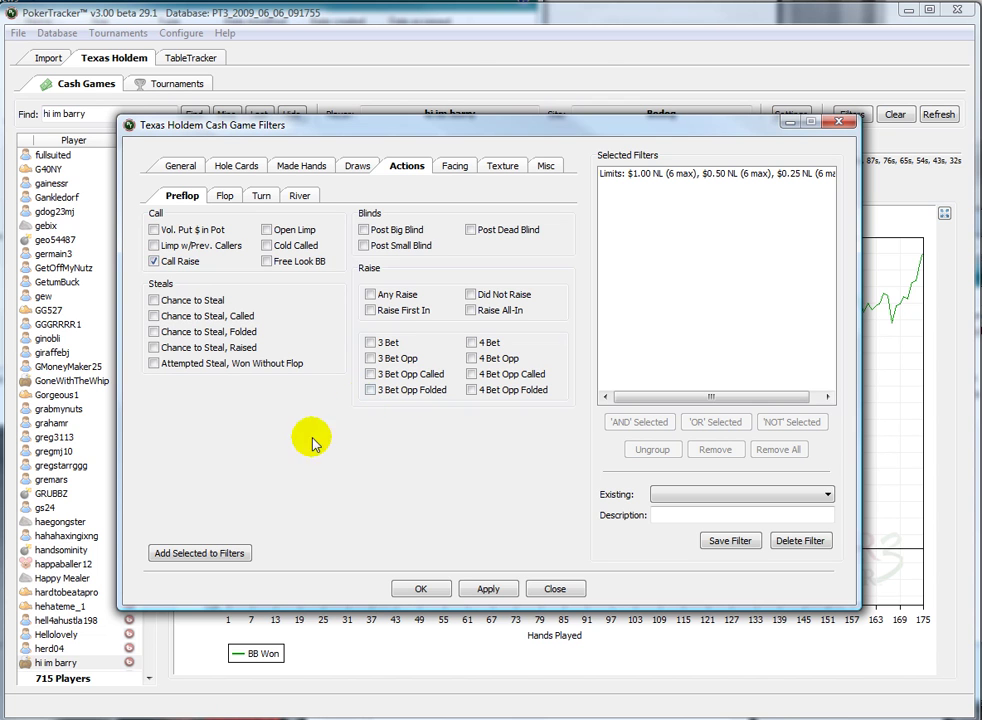
pyautogui.click(484, 588)
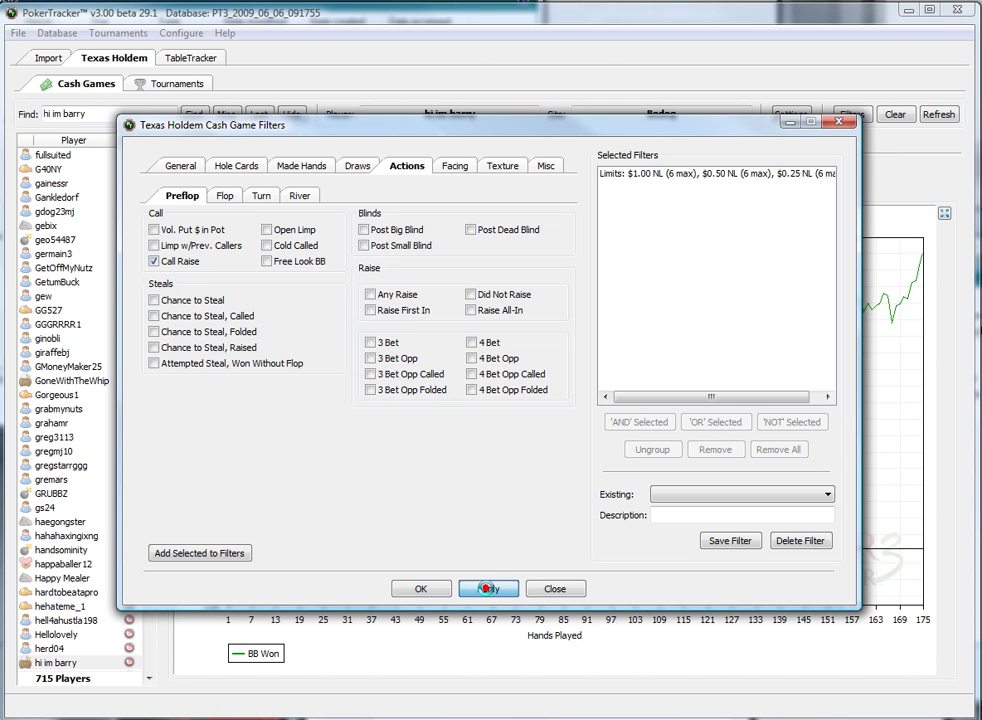
pyautogui.click(426, 588)
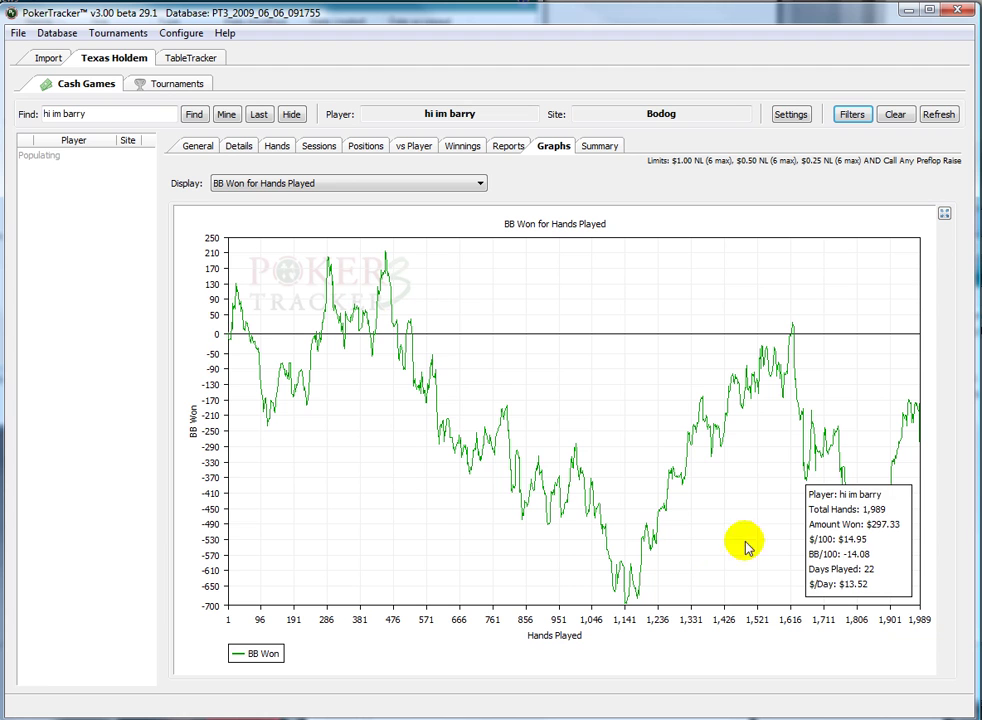
# Chart Money Won (Showdown and Non-Showdown) for Hands Played, then view the Winnings tables
pyautogui.click(875, 535)
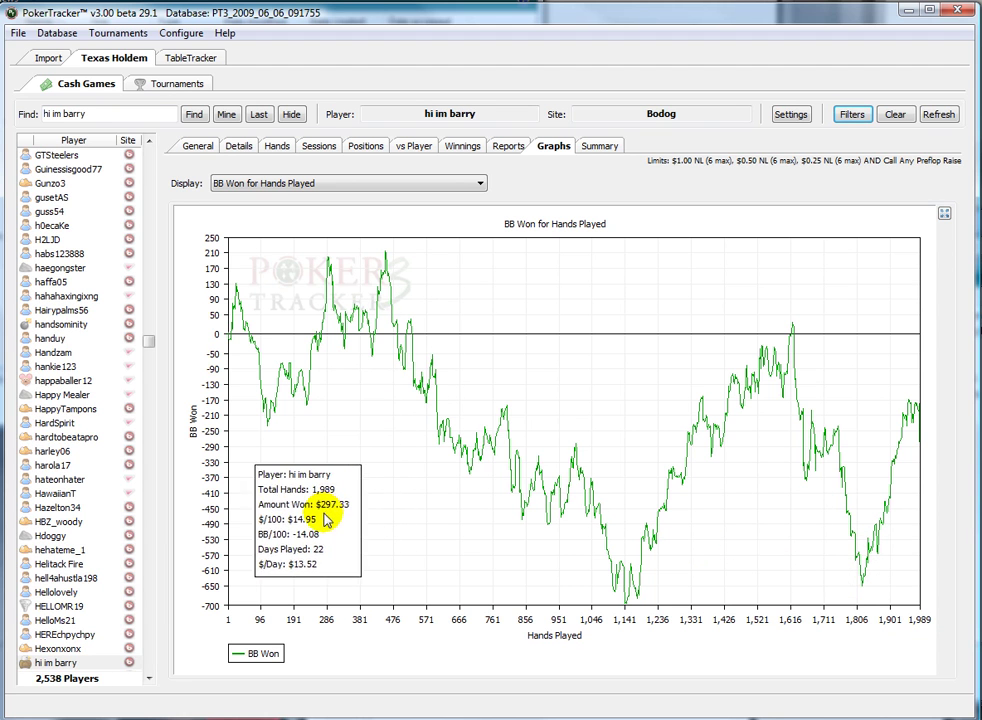
pyautogui.click(310, 184)
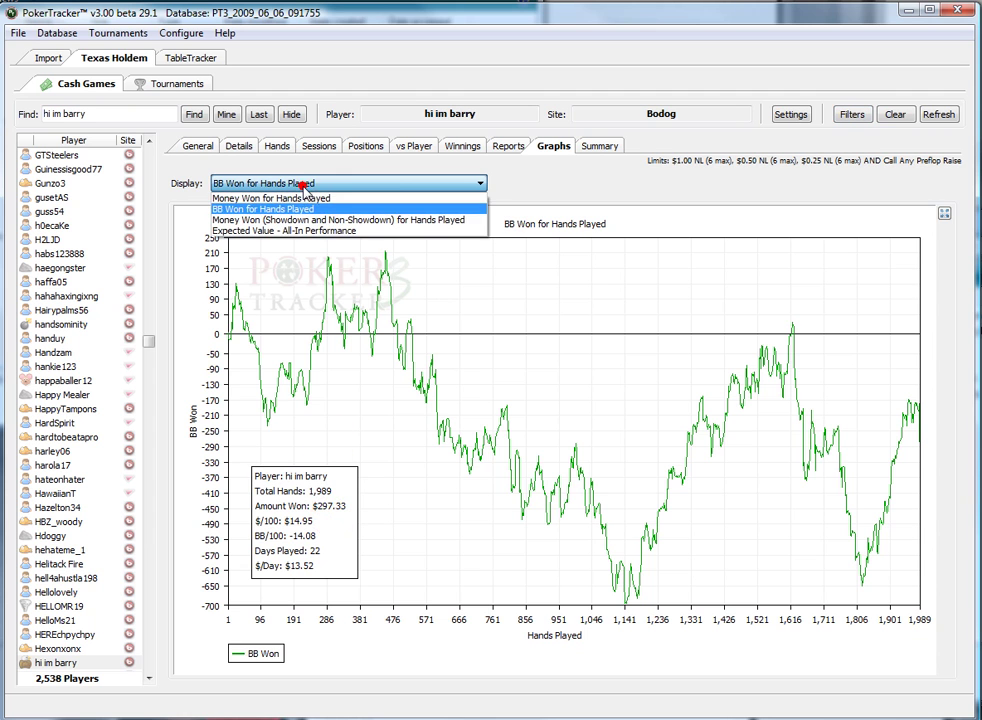
pyautogui.click(307, 217)
pyautogui.click(763, 527)
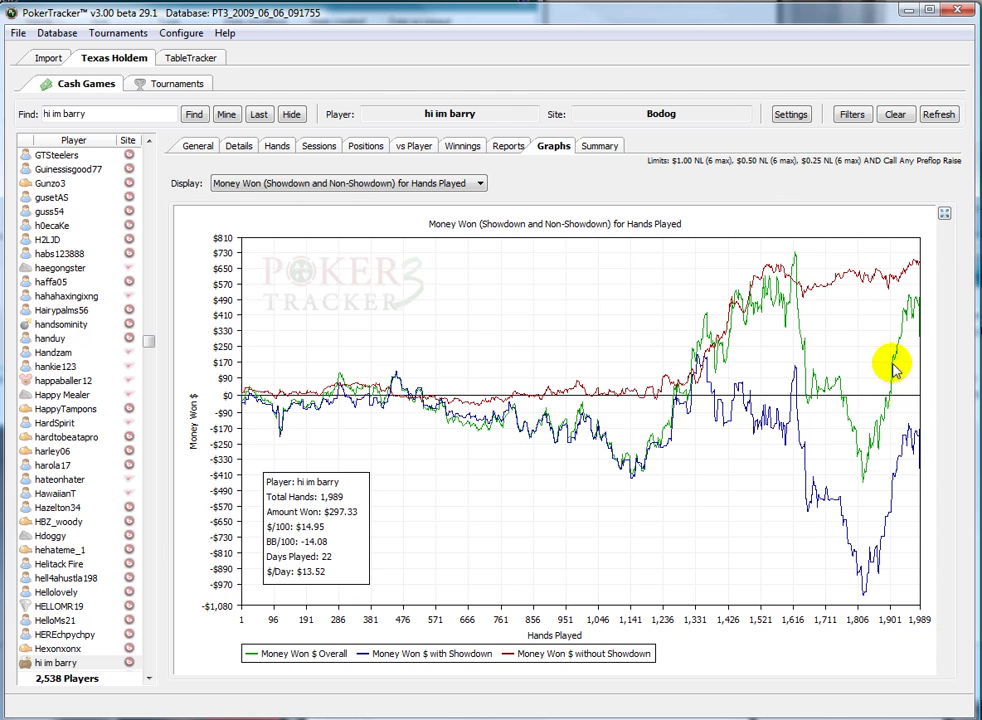
pyautogui.click(449, 147)
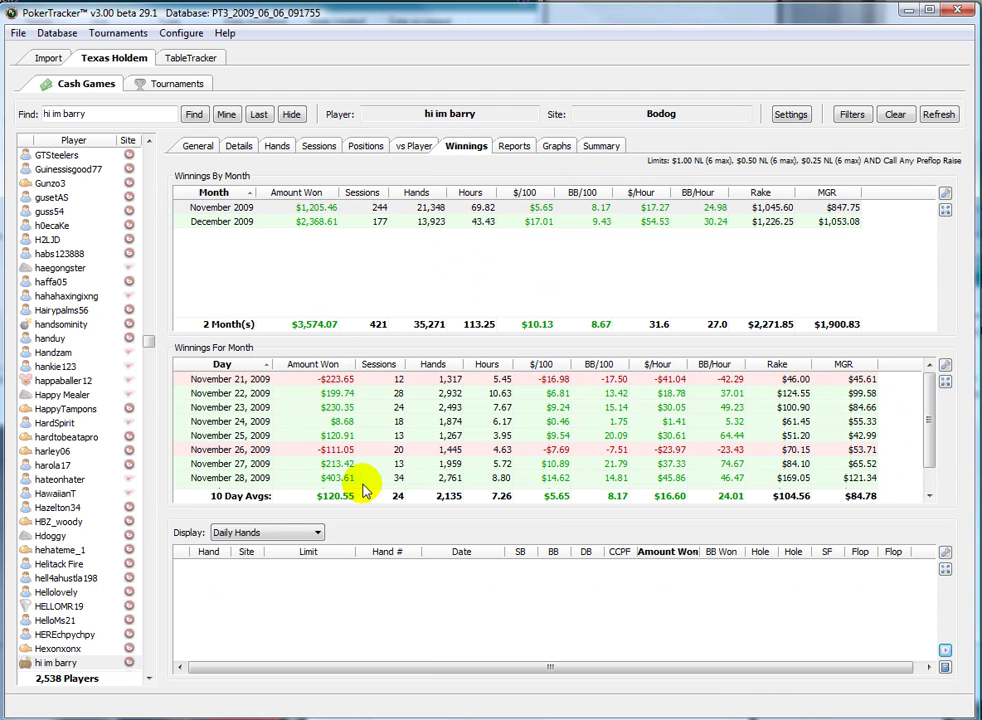
pyautogui.click(340, 478)
pyautogui.scroll(-1, 483, 458)
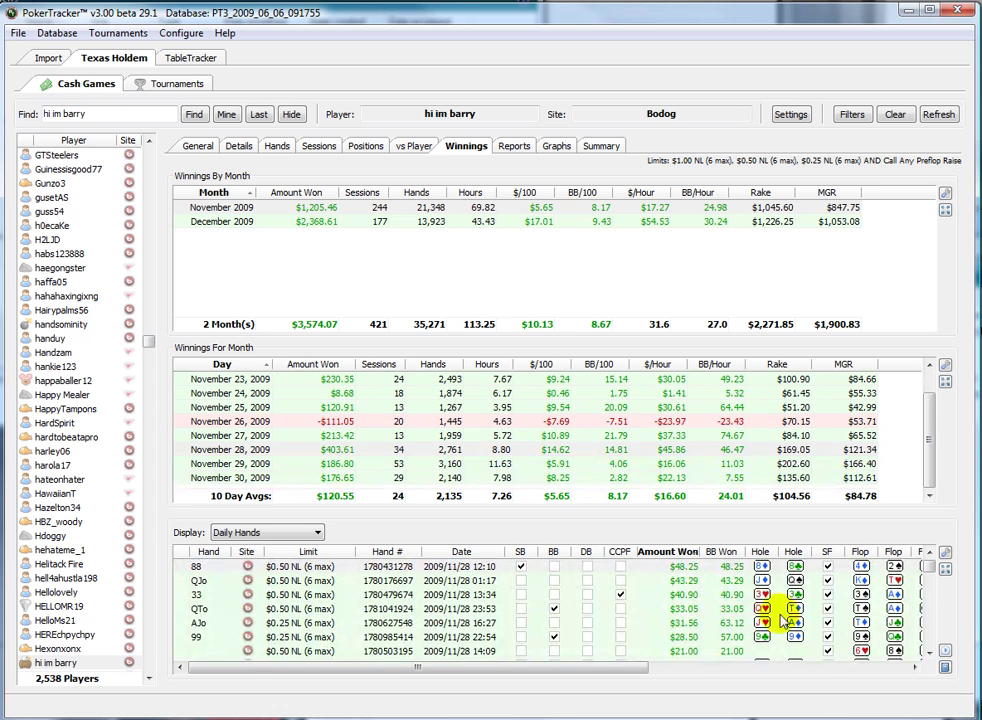
pyautogui.moveTo(929, 570)
pyautogui.mouseDown()
pyautogui.moveTo(929, 642)
pyautogui.moveTo(929, 566)
pyautogui.mouseUp()
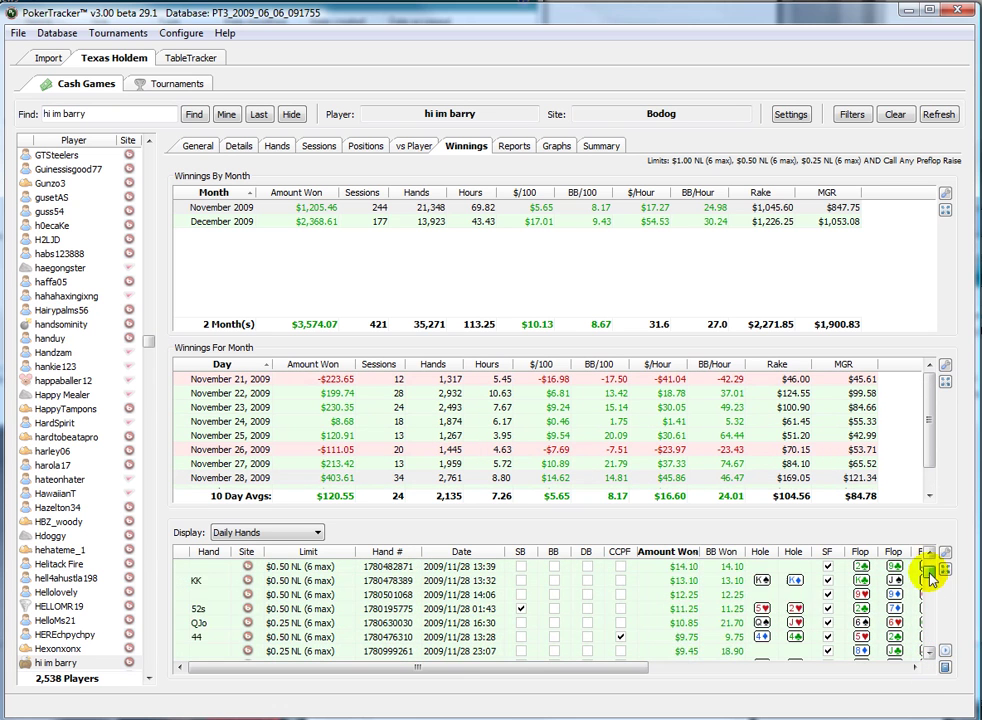
pyautogui.click(945, 651)
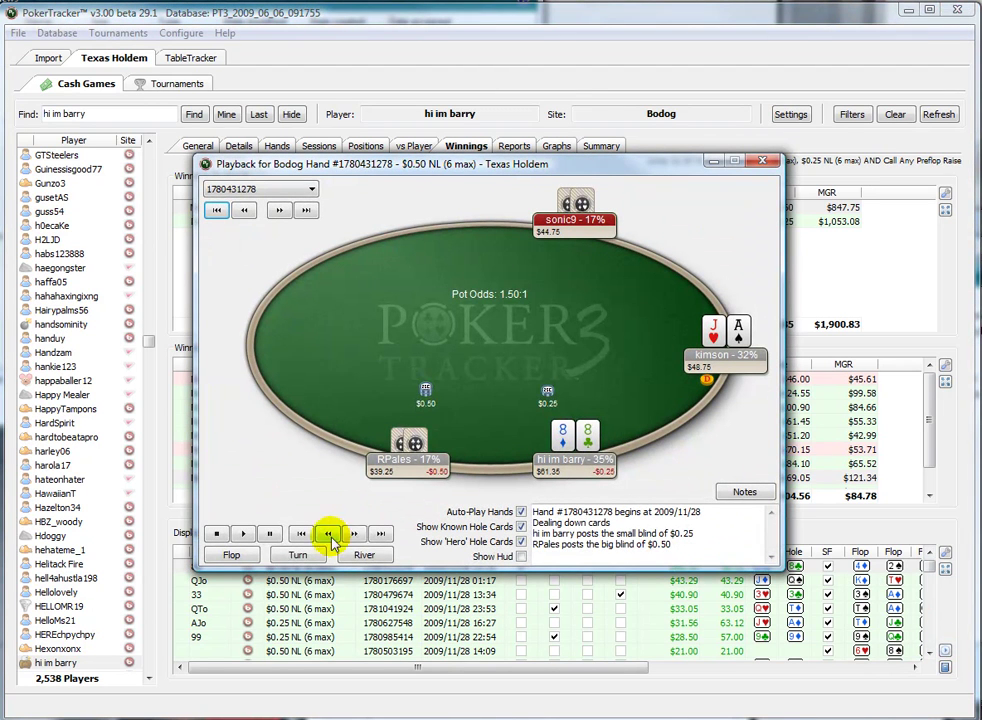
# Sort November 28 hands by Amount Won ascending and replay the KK hand that lost $44.35
pyautogui.click(243, 533)
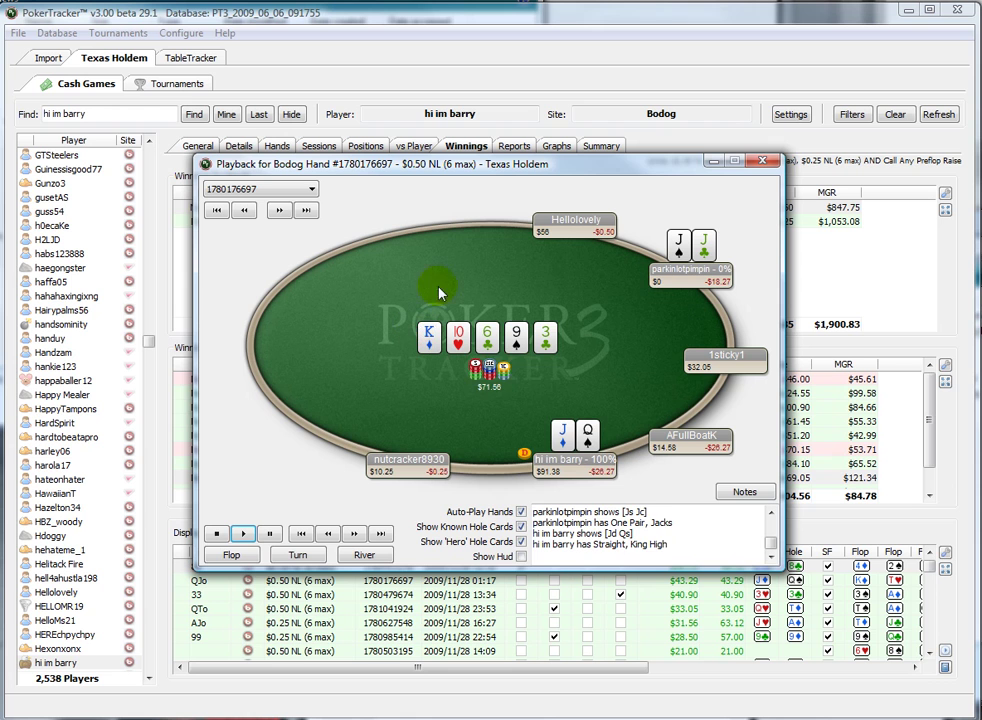
pyautogui.click(765, 162)
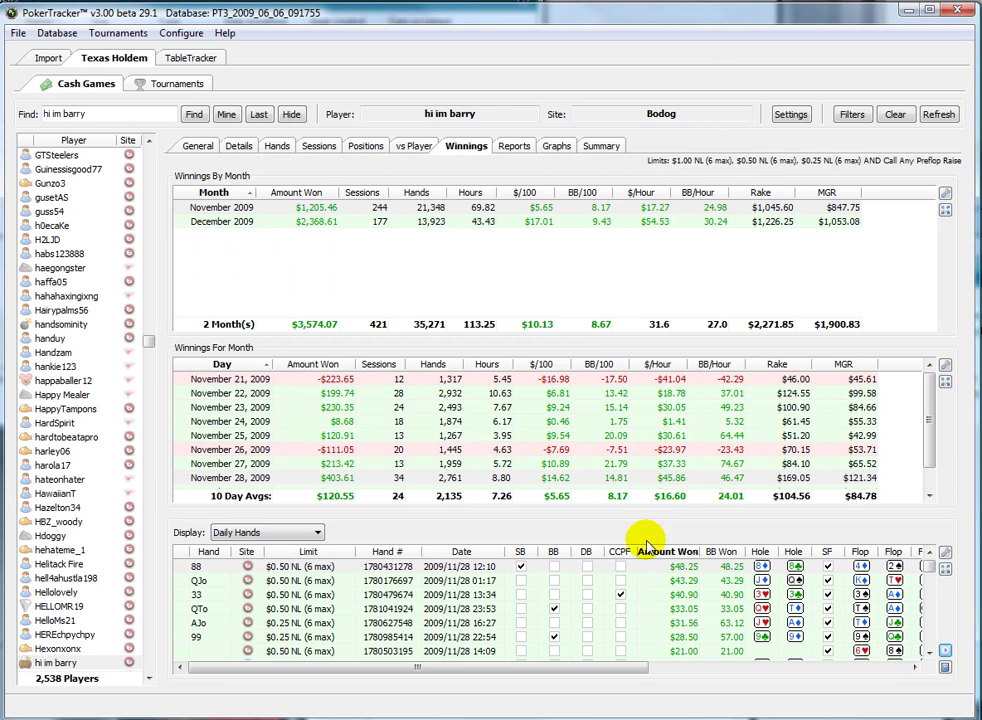
pyautogui.click(680, 552)
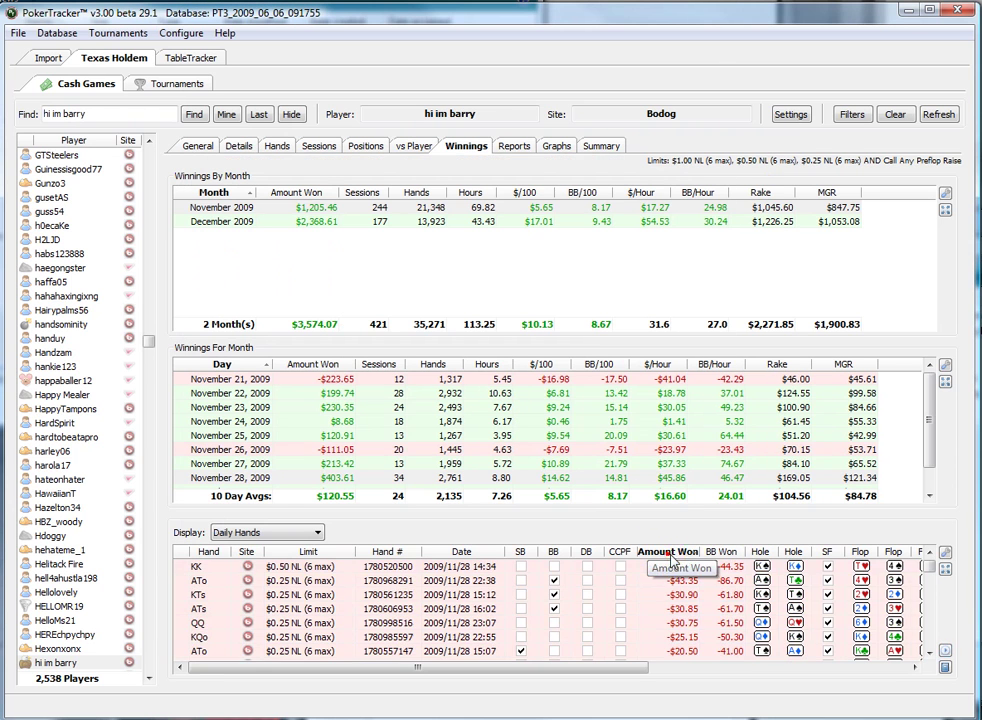
pyautogui.click(943, 648)
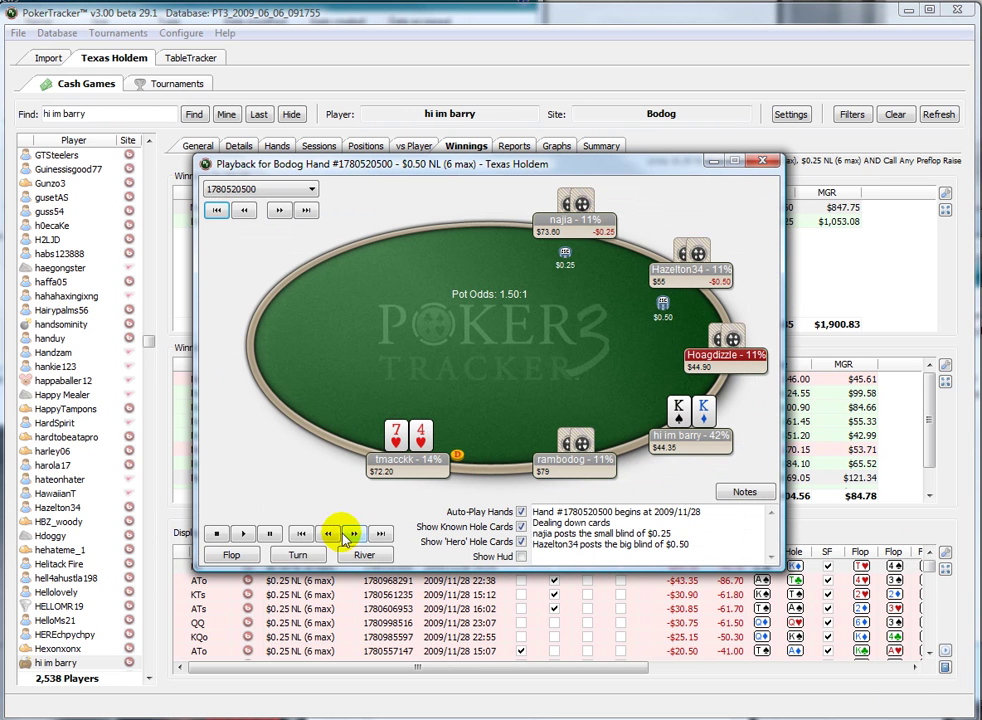
# Play the KK hand replay through, stop it, close the replay window and open Cash Game Filters
pyautogui.click(245, 533)
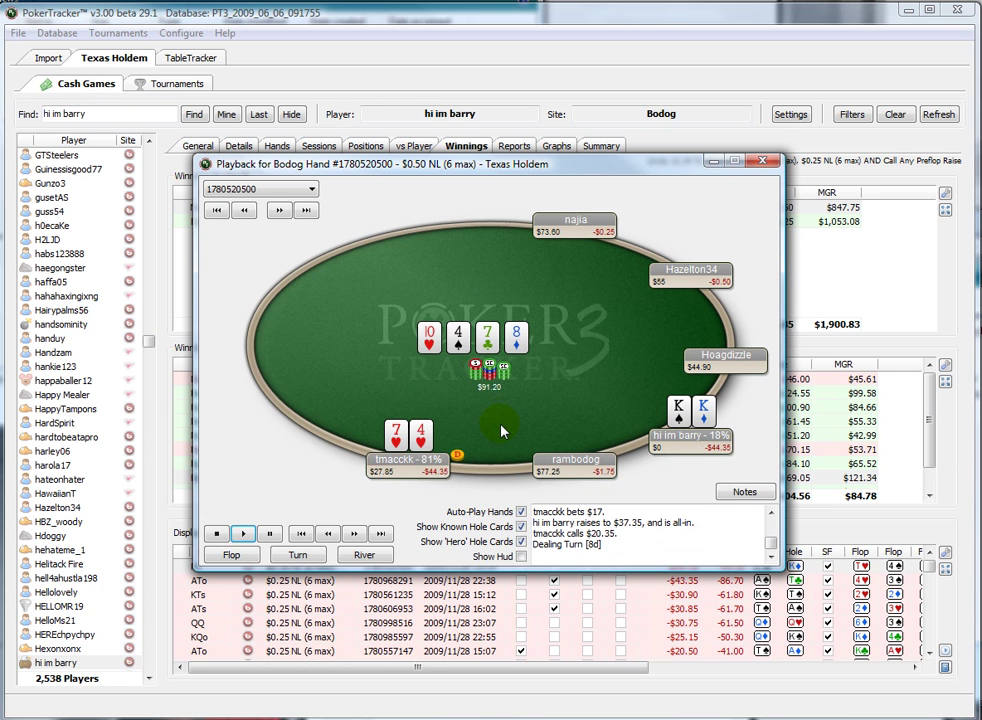
pyautogui.click(222, 533)
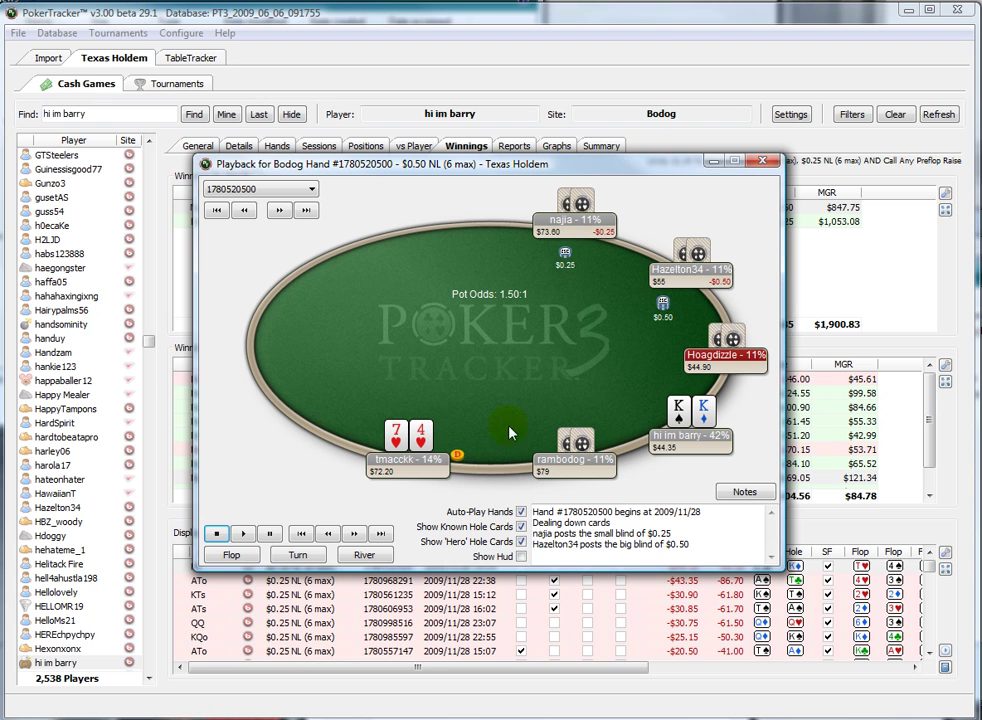
pyautogui.click(760, 164)
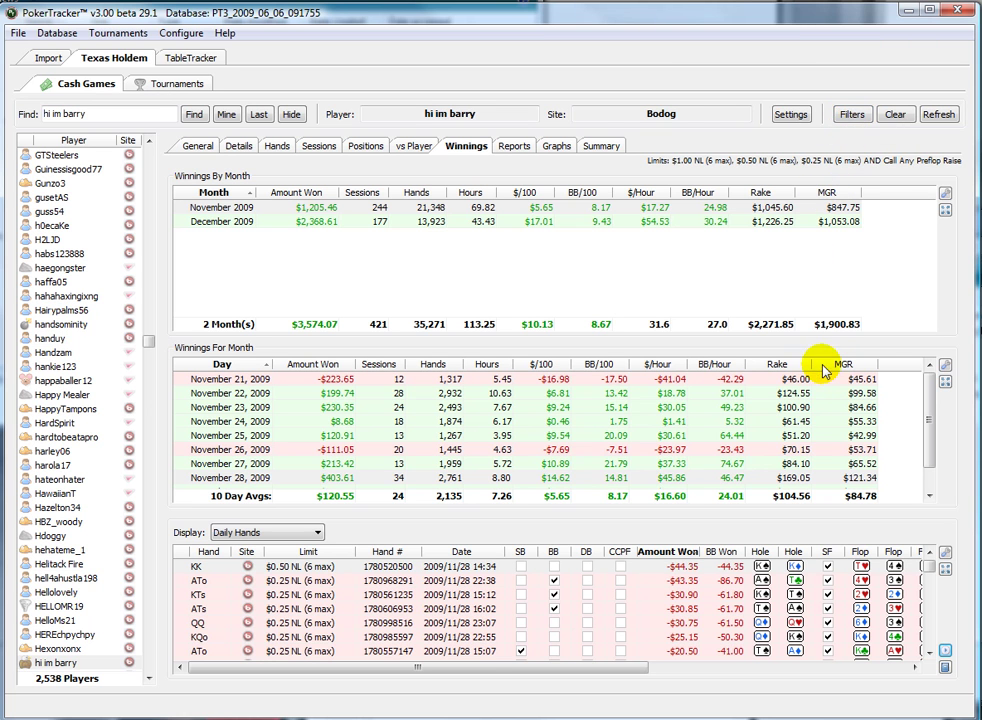
pyautogui.click(855, 114)
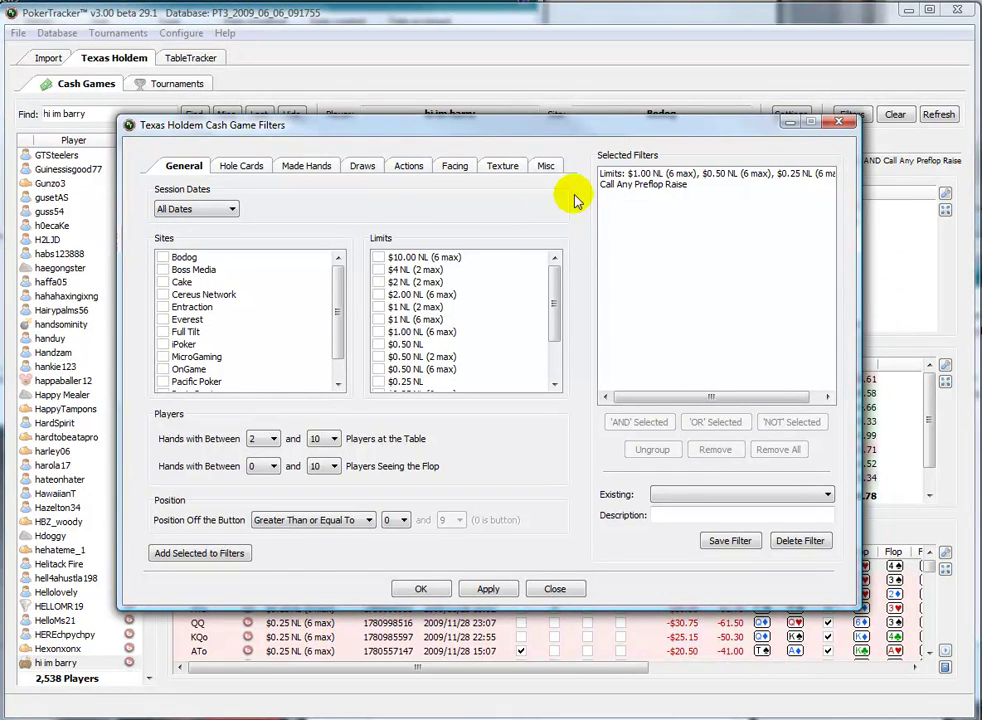
# Browse the Made Hands, Draws and Actions tabs and remove the Call Any Preflop Raise filter
pyautogui.click(300, 167)
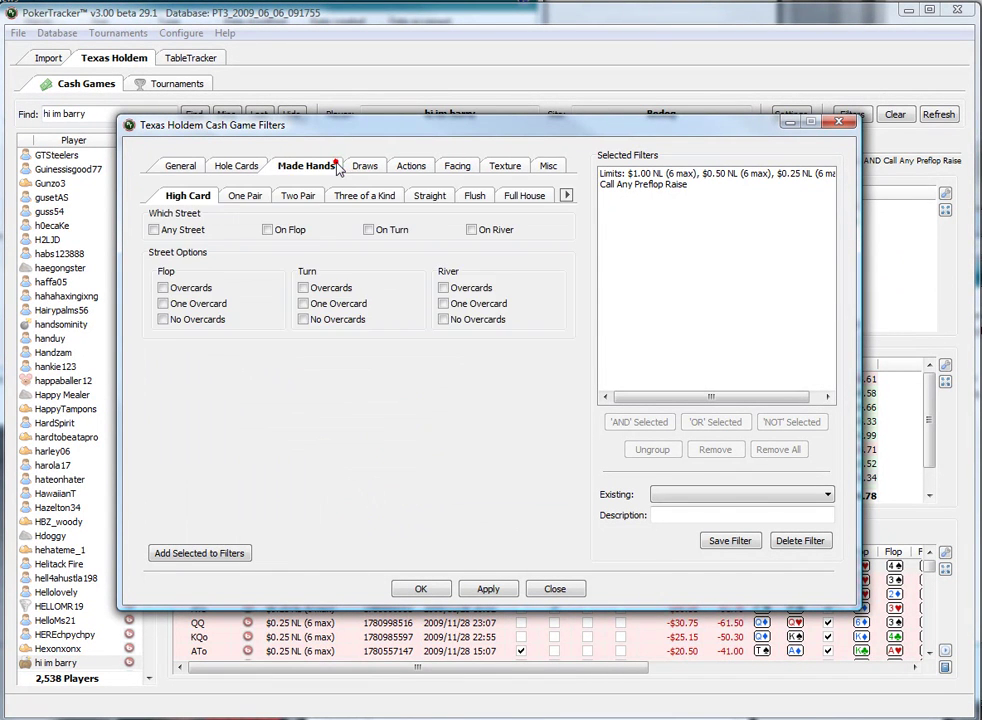
pyautogui.click(362, 167)
pyautogui.click(406, 167)
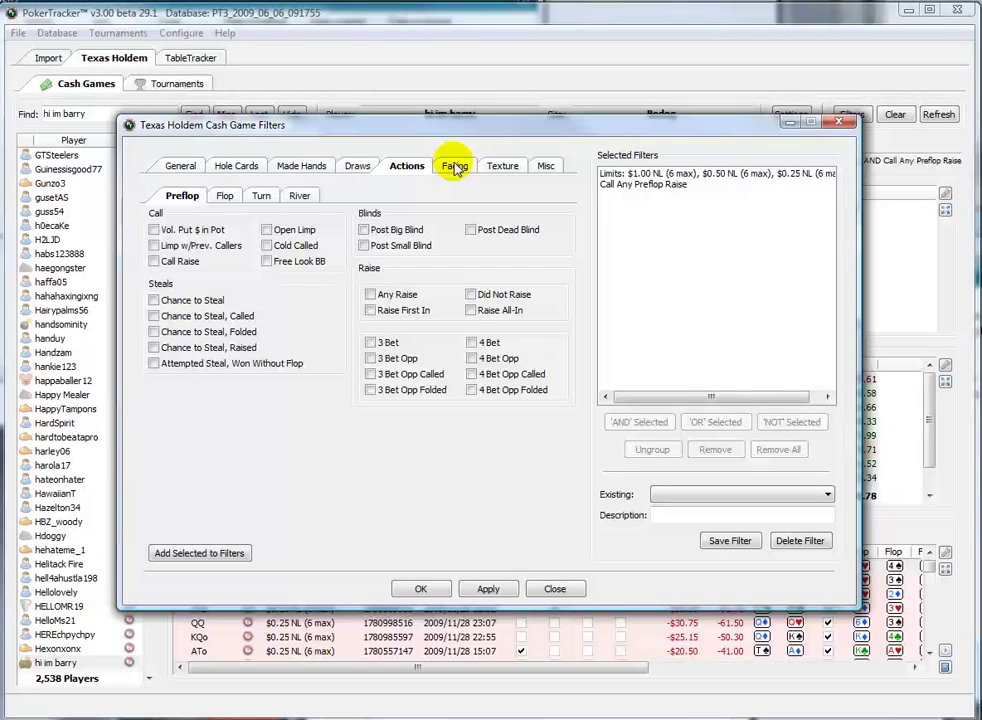
pyautogui.click(643, 185)
pyautogui.click(720, 452)
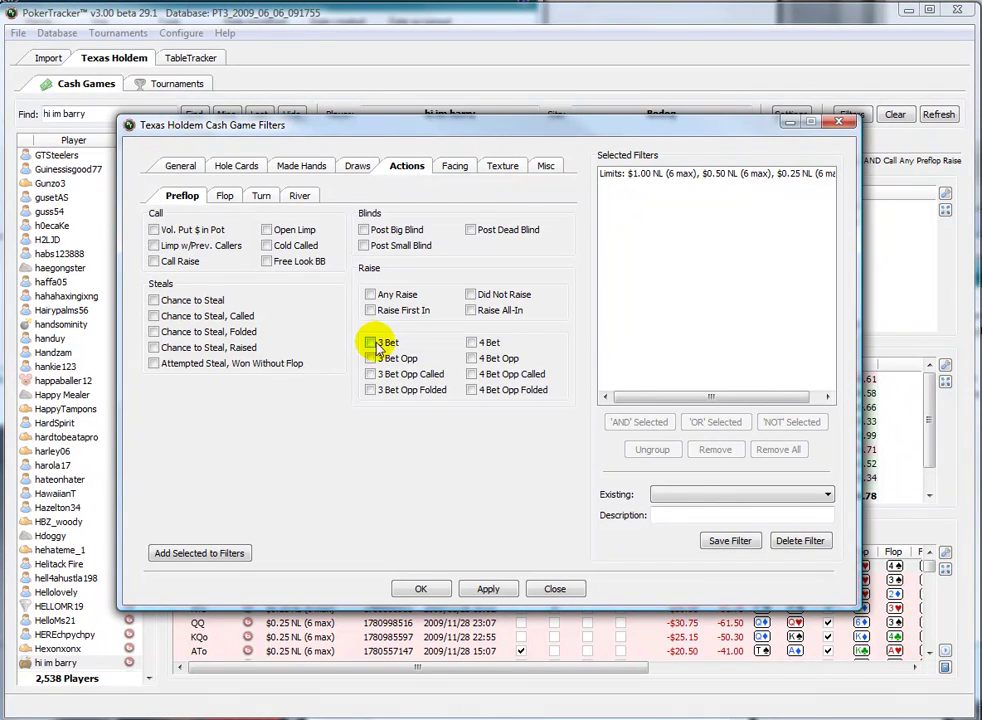
# Look over the Facing and river Action options, then close the filters without applying
pyautogui.click(455, 167)
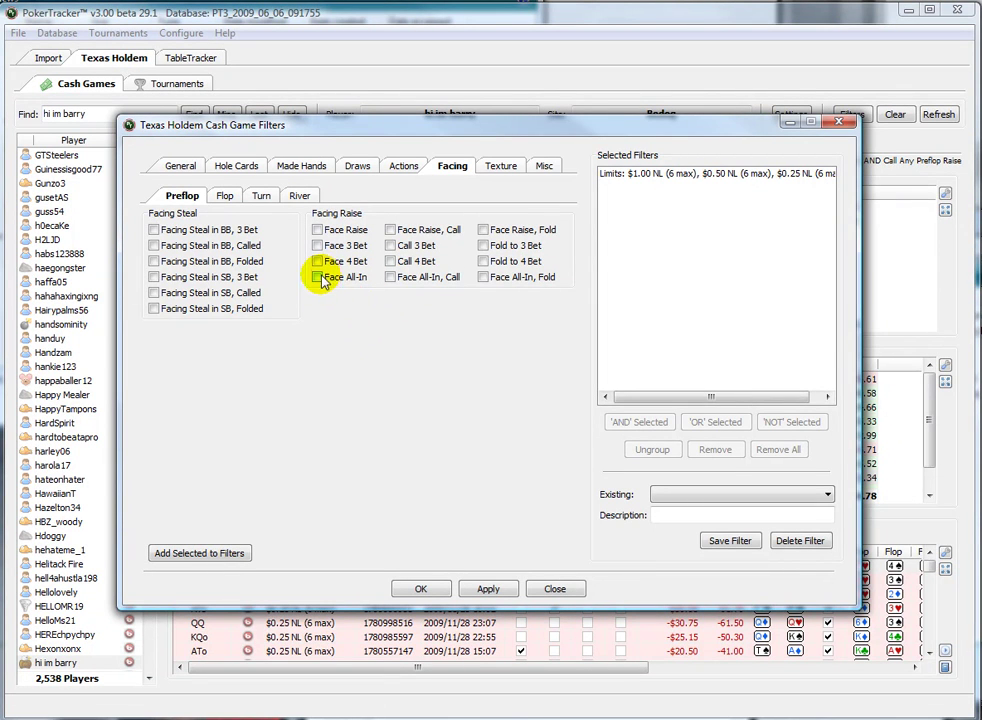
pyautogui.click(298, 197)
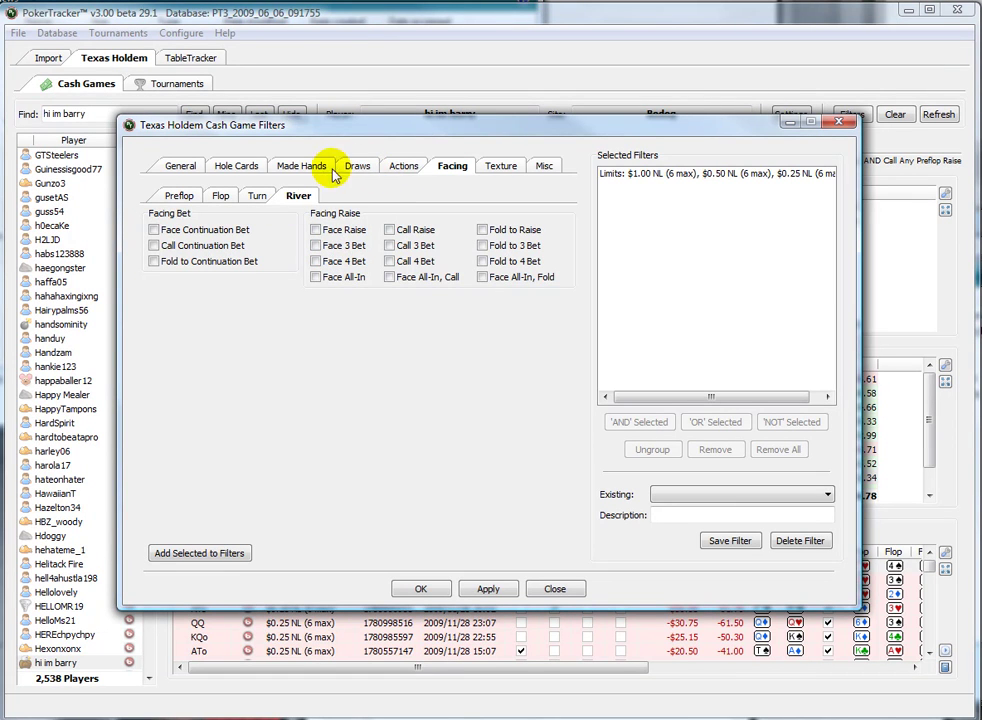
pyautogui.click(403, 167)
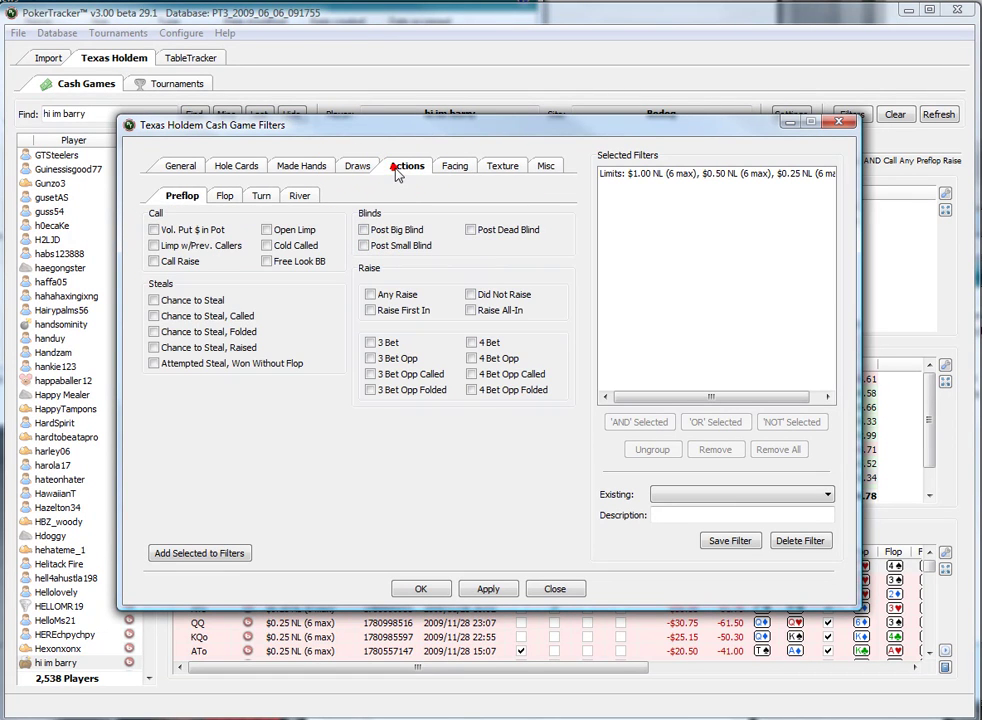
pyautogui.click(298, 195)
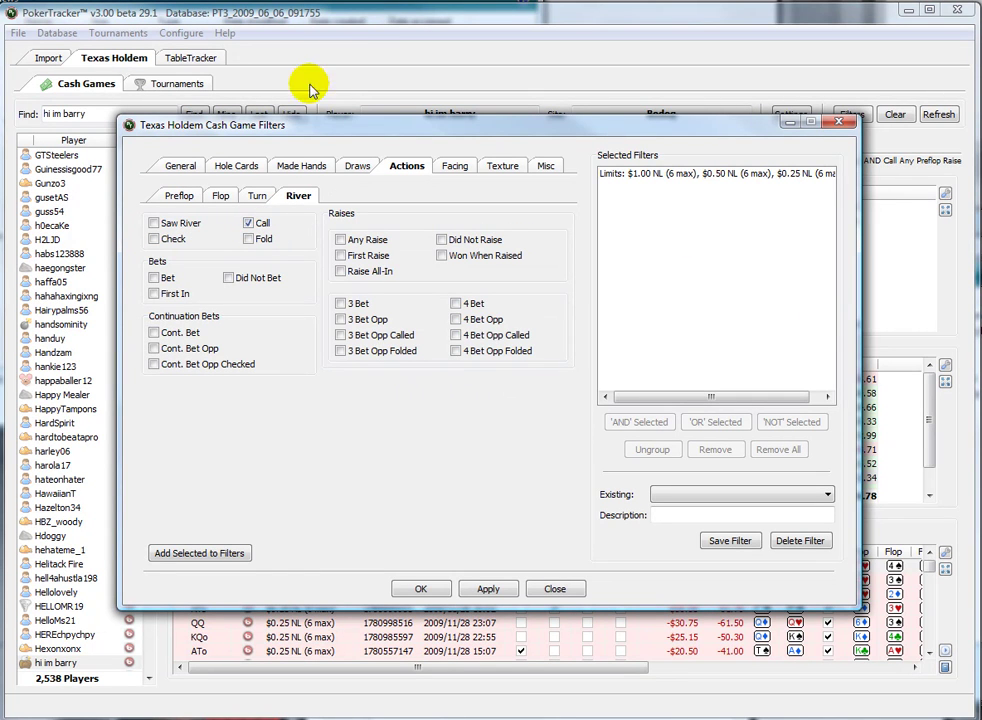
pyautogui.click(557, 590)
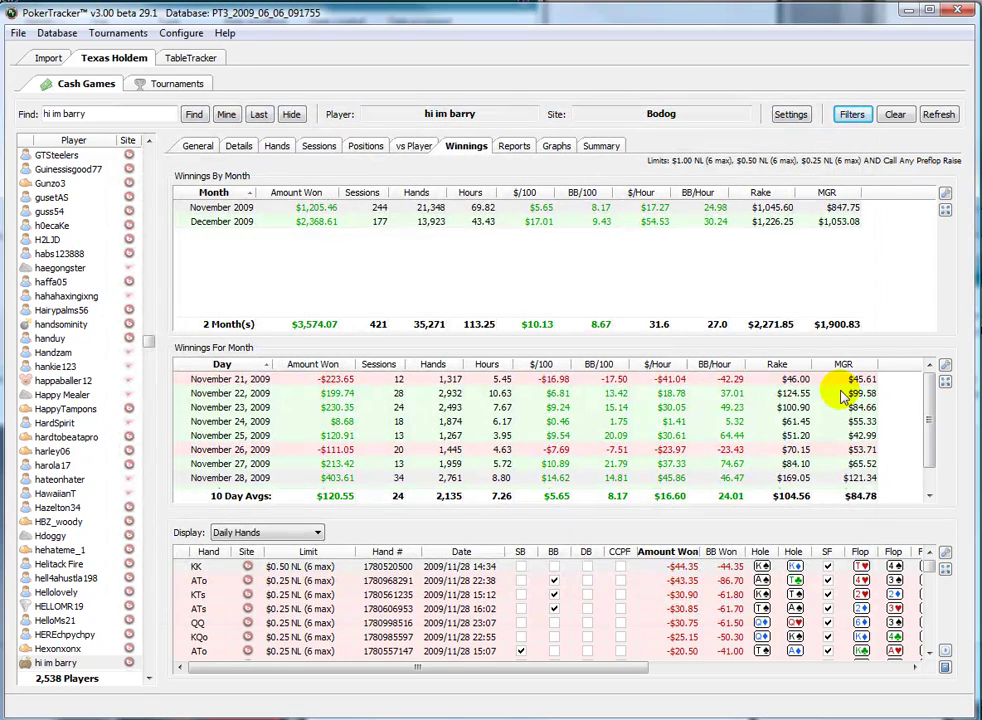